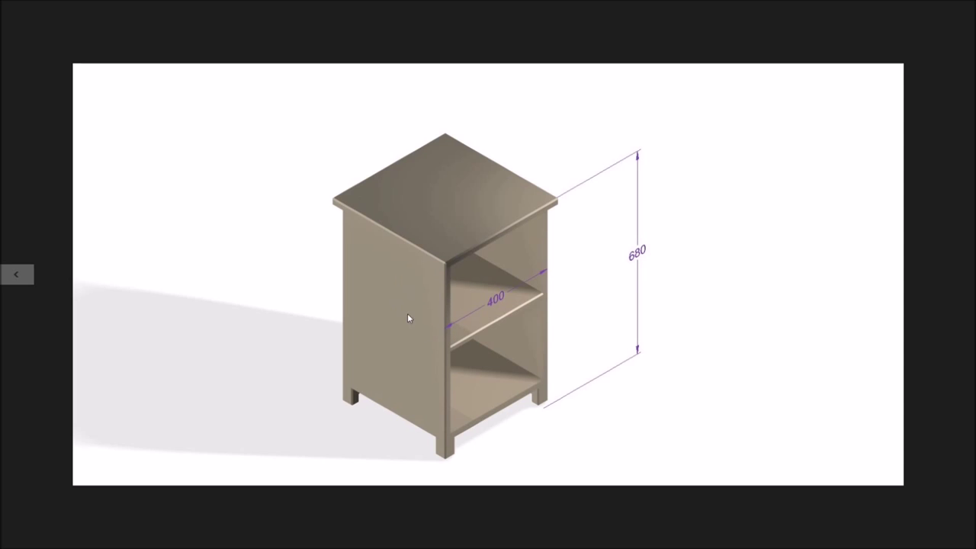
Examine the cabinet's dimensioned reference drawing, and switch to Solid Edge
{"action": "left_click", "coordinate": [29, 276]}
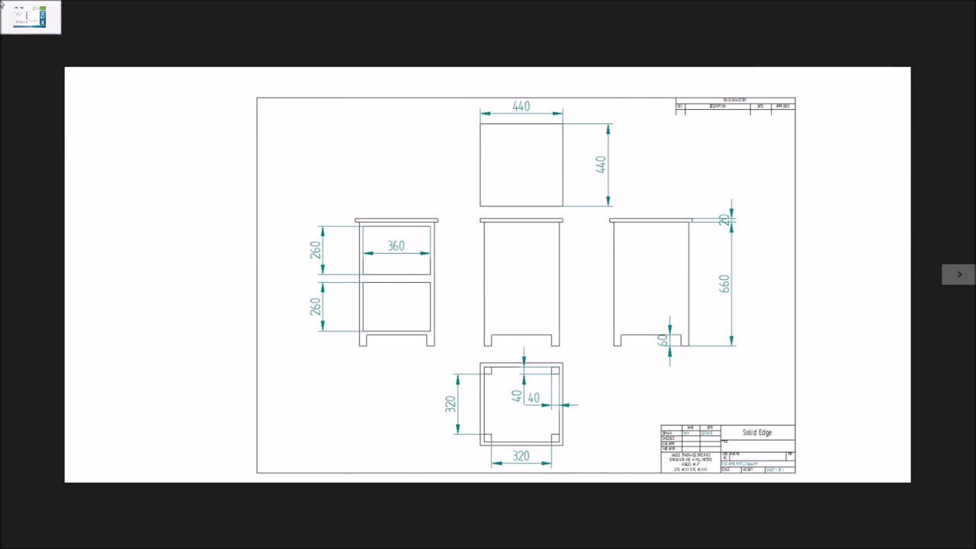
{"action": "left_click", "coordinate": [2, 4]}
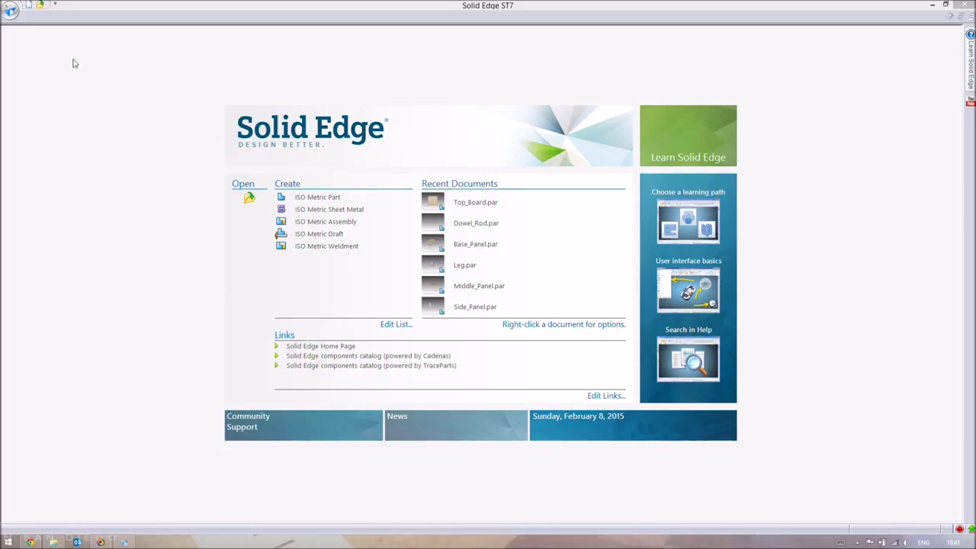
Check the starting environment for Part and Sheet Metal documents in the Helpers page of the Solid Edge options
{"action": "left_click", "coordinate": [12, 14]}
{"action": "mouse_move", "coordinate": [107, 49]}
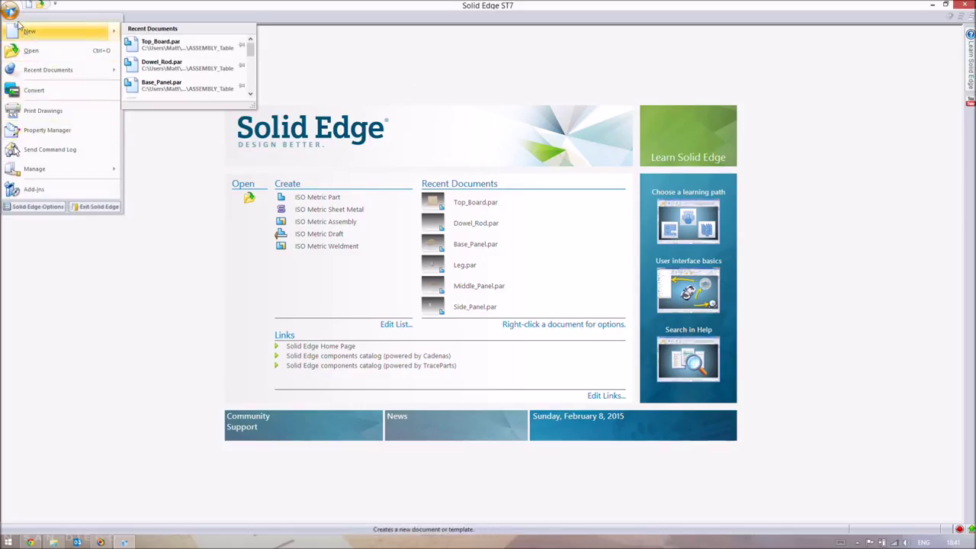
{"action": "mouse_move", "coordinate": [18, 27]}
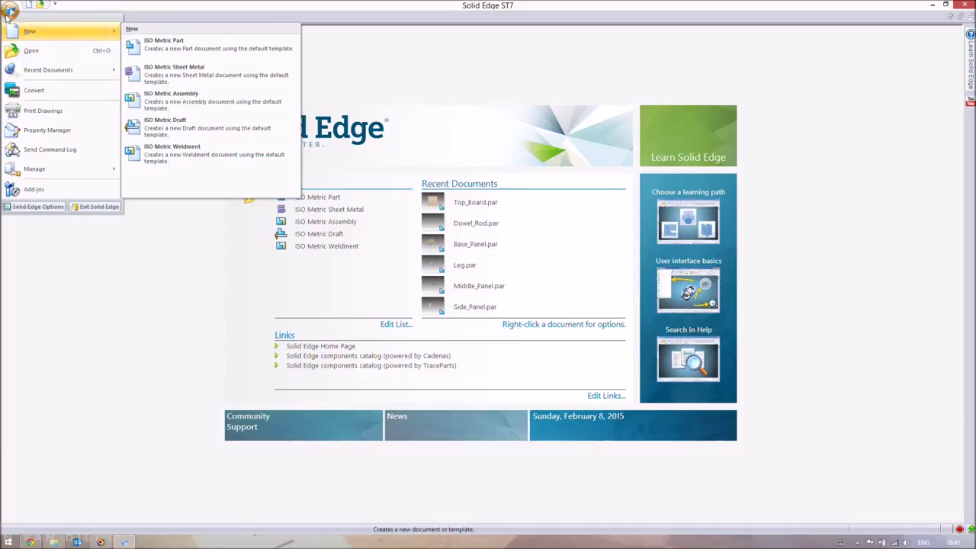
{"action": "left_click", "coordinate": [40, 211]}
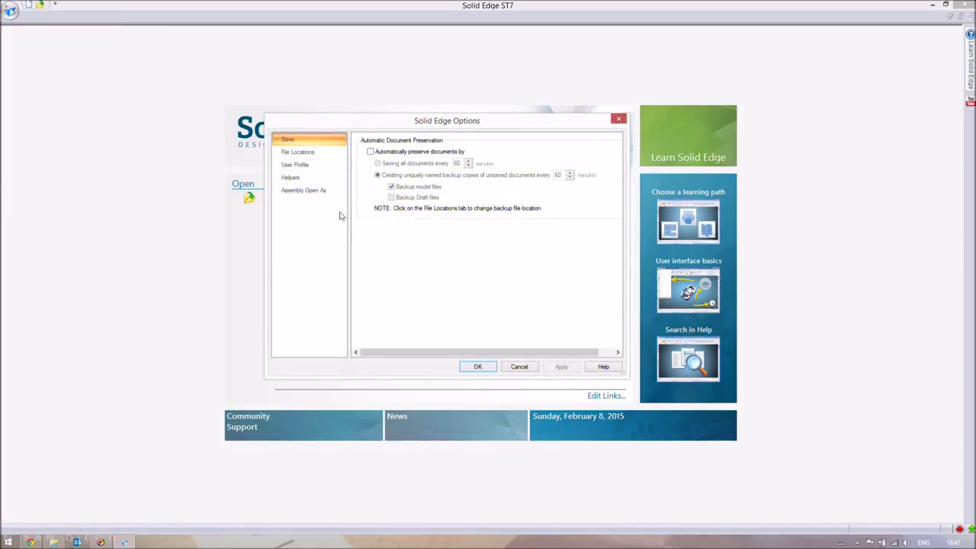
{"action": "left_click", "coordinate": [301, 180]}
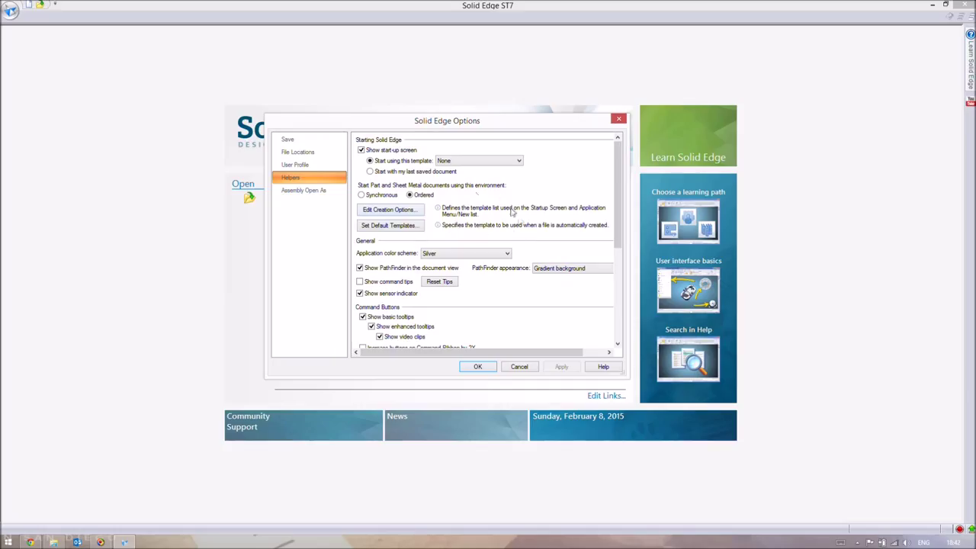
{"action": "left_click", "coordinate": [480, 368]}
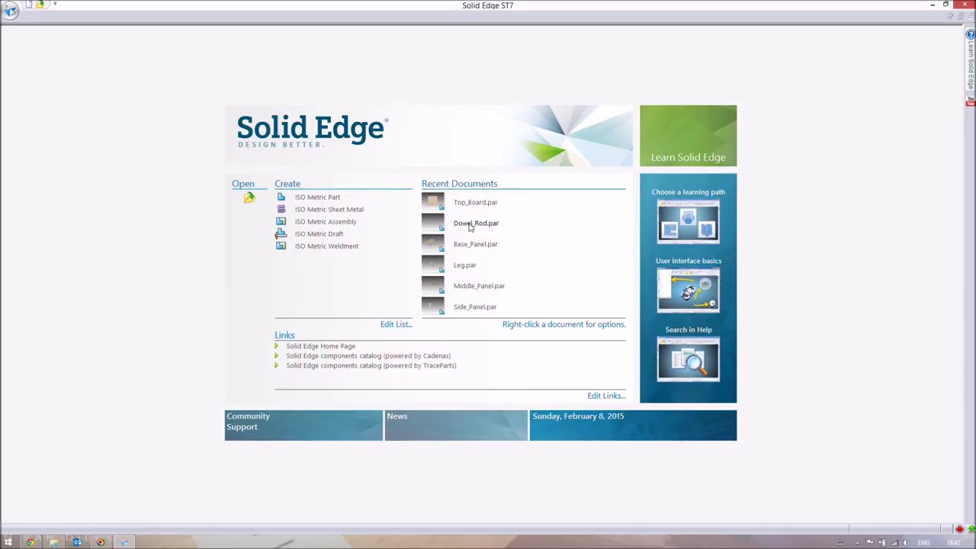
Create a new ISO Metric Assembly and place Base_Panel in it as the first component
{"action": "mouse_move", "coordinate": [467, 229]}
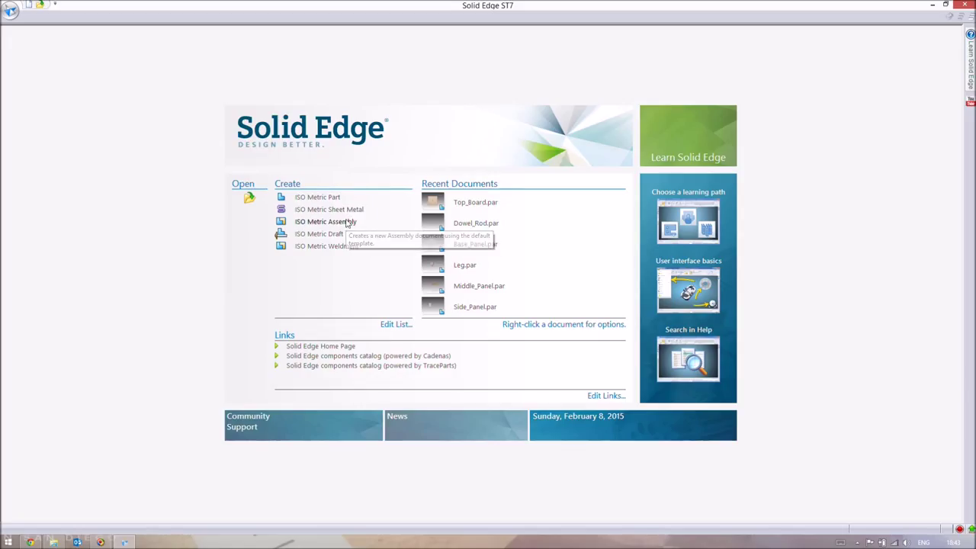
{"action": "left_click", "coordinate": [347, 222]}
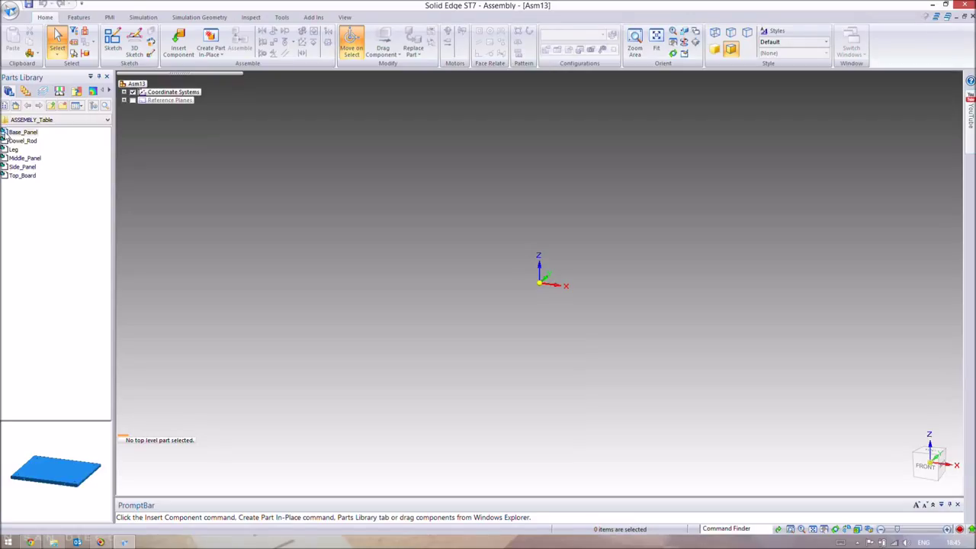
{"action": "left_click_drag", "start_coordinate": [17, 136], "coordinate": [567, 274]}
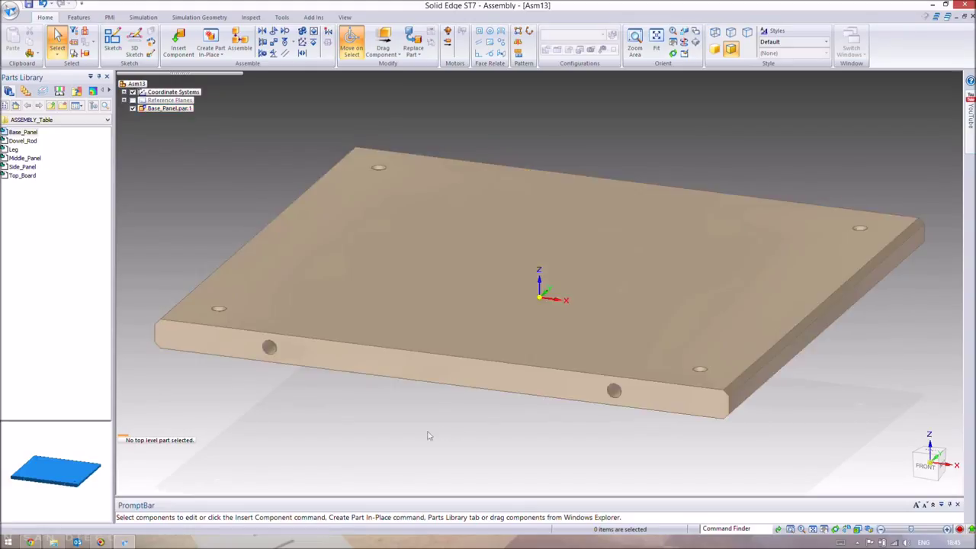
Add a Leg component to the assembly in the free space beside the base panel
{"action": "scroll", "coordinate": [427, 435], "scroll_direction": "down", "scroll_amount": 5}
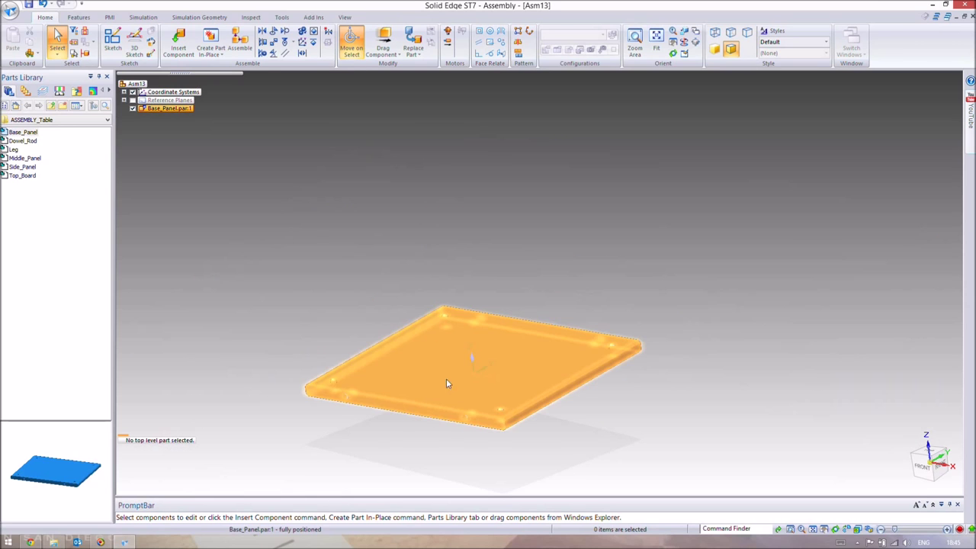
{"action": "scroll", "coordinate": [435, 211], "scroll_direction": "down", "scroll_amount": 3}
{"action": "scroll", "coordinate": [444, 376], "scroll_direction": "up", "scroll_amount": 3}
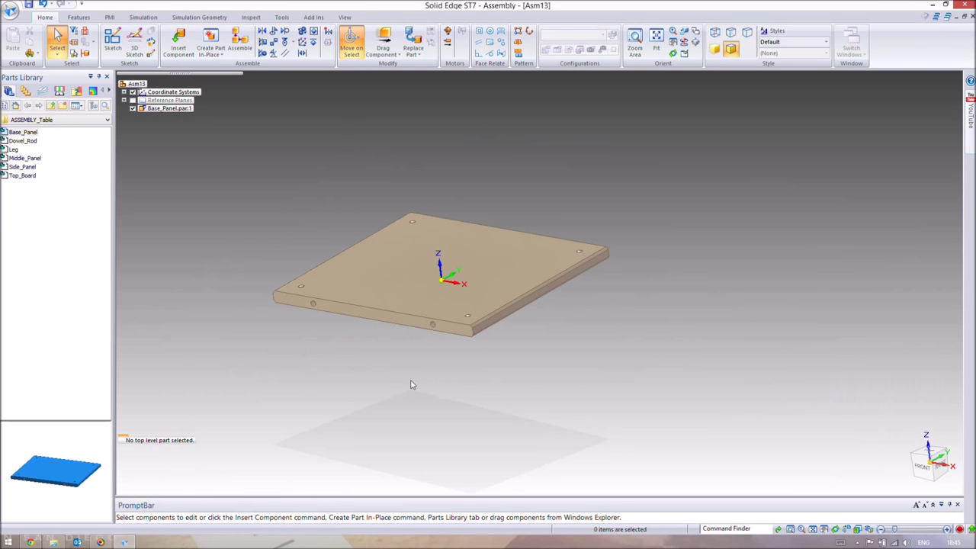
{"action": "left_click", "coordinate": [12, 150]}
{"action": "left_click_drag", "start_coordinate": [12, 149], "coordinate": [664, 340]}
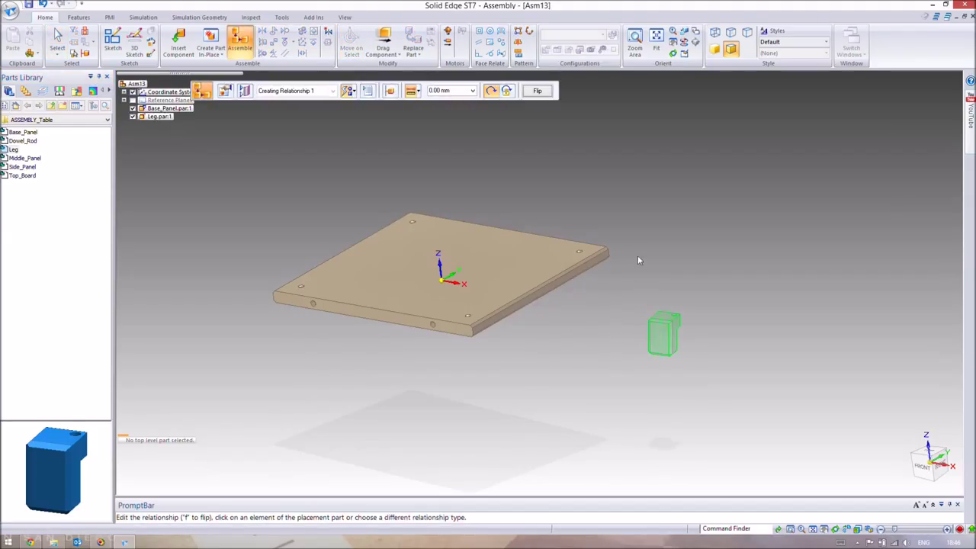
Mate the top face of the leg to the underside of the base panel with a 0.00 mm offset
{"action": "scroll", "coordinate": [641, 343], "scroll_direction": "up", "scroll_amount": 2}
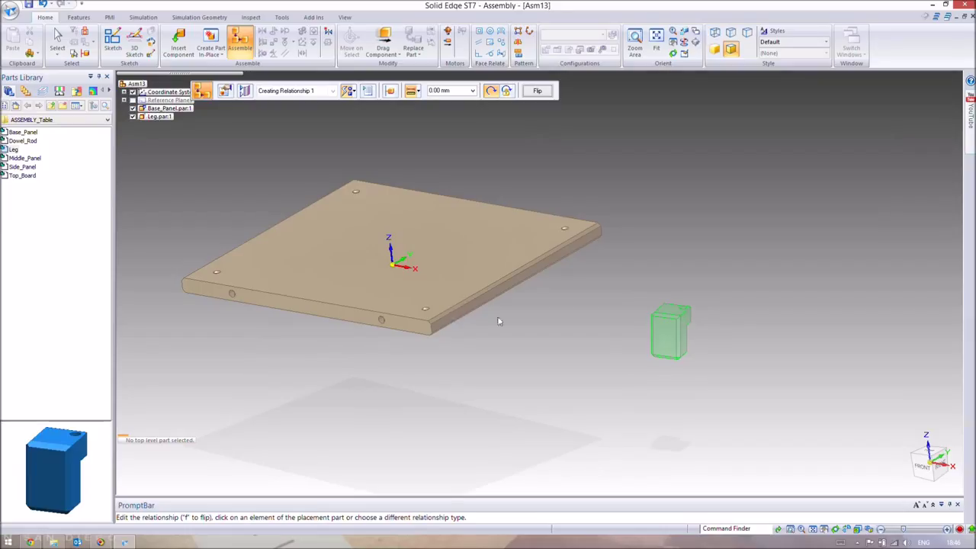
{"action": "middle_click_drag", "start_coordinate": [596, 306], "coordinate": [566, 348]}
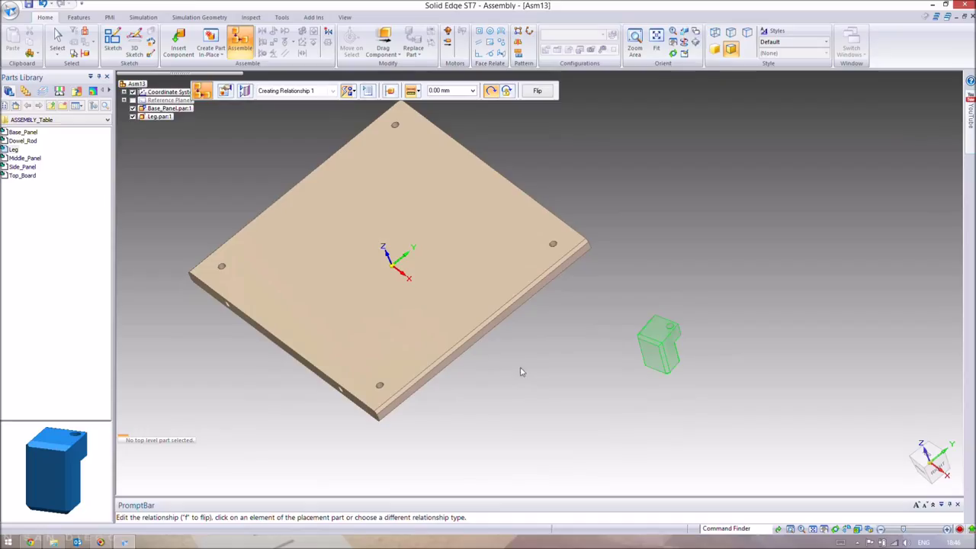
{"action": "middle_click_drag", "start_coordinate": [518, 369], "coordinate": [647, 343]}
{"action": "scroll", "coordinate": [660, 335], "scroll_direction": "up", "scroll_amount": 3}
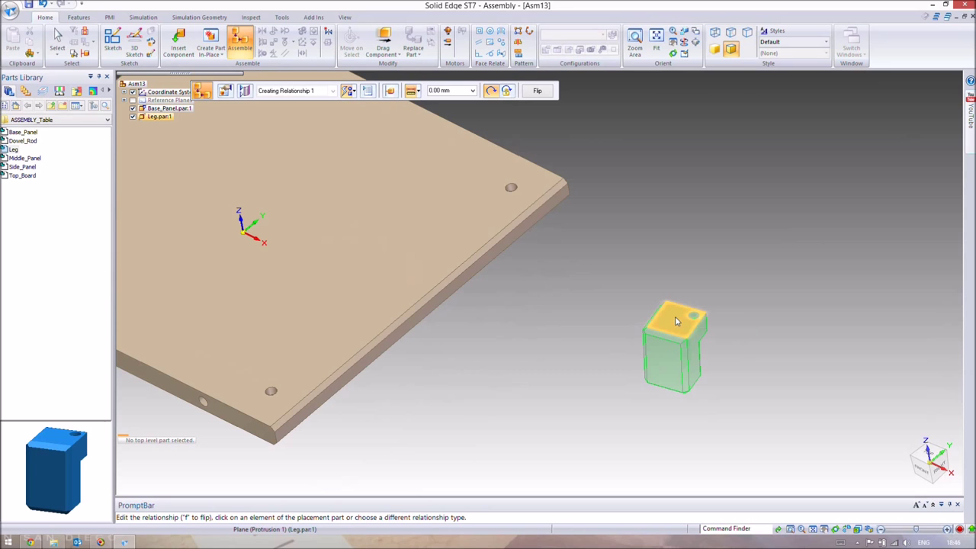
{"action": "left_click", "coordinate": [676, 322]}
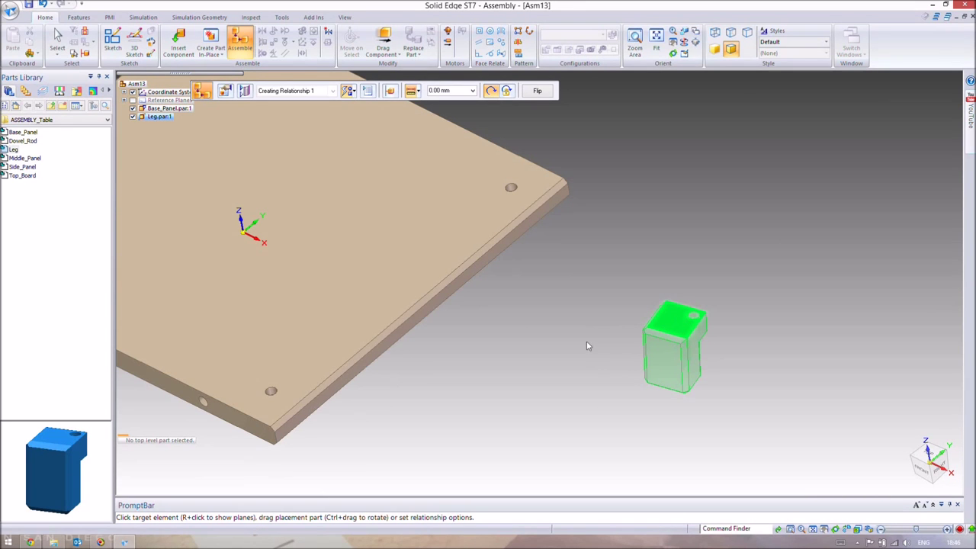
{"action": "middle_click_drag", "start_coordinate": [562, 353], "coordinate": [420, 183]}
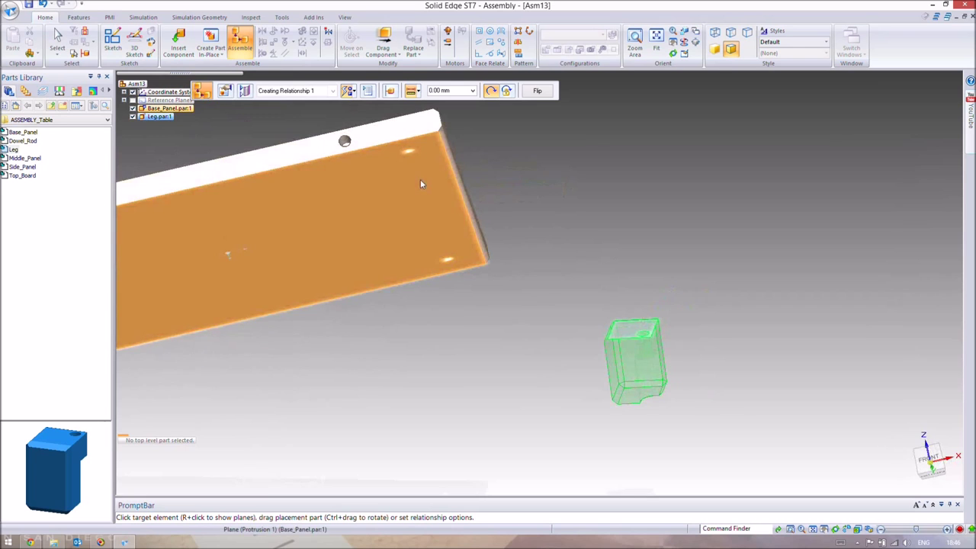
{"action": "left_click", "coordinate": [421, 181]}
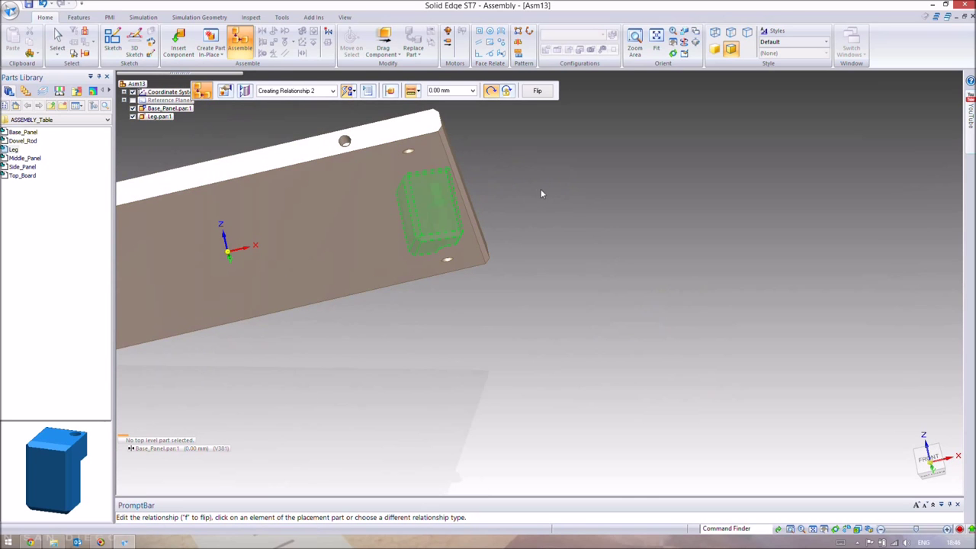
Align the leg's flat outer side face with the base panel's edge face that has no dowel holes, at 0.00 mm offset
{"action": "middle_click_drag", "start_coordinate": [546, 190], "coordinate": [513, 194]}
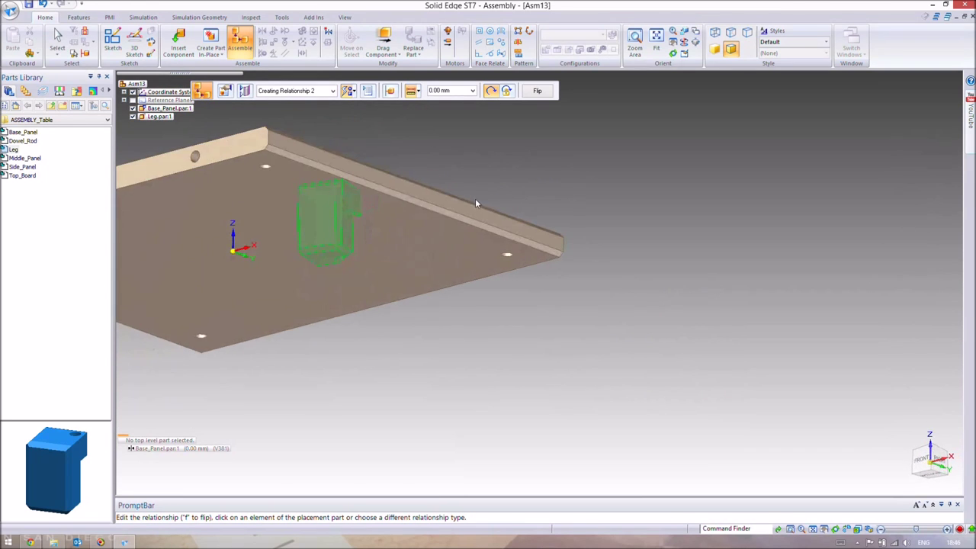
{"action": "middle_click_drag", "start_coordinate": [474, 203], "coordinate": [364, 227]}
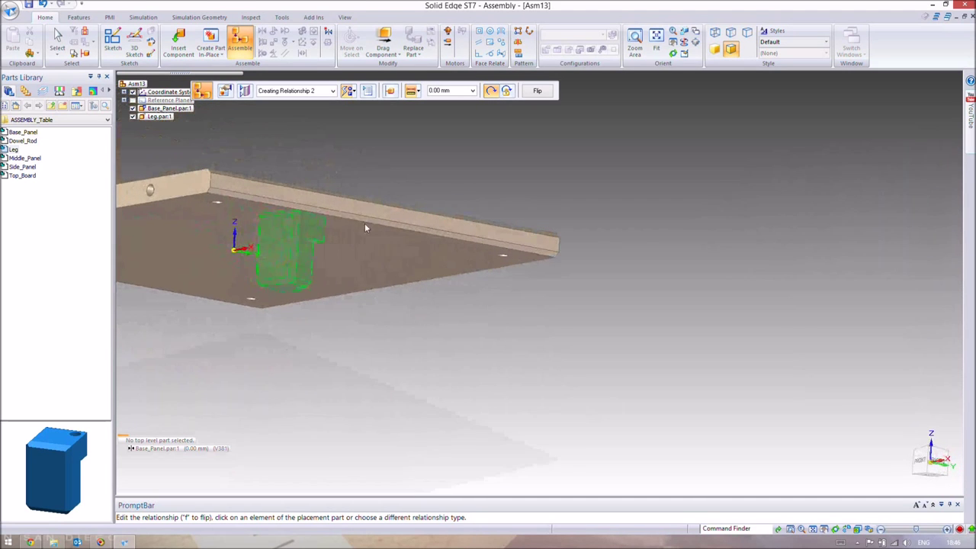
{"action": "left_click", "coordinate": [276, 246]}
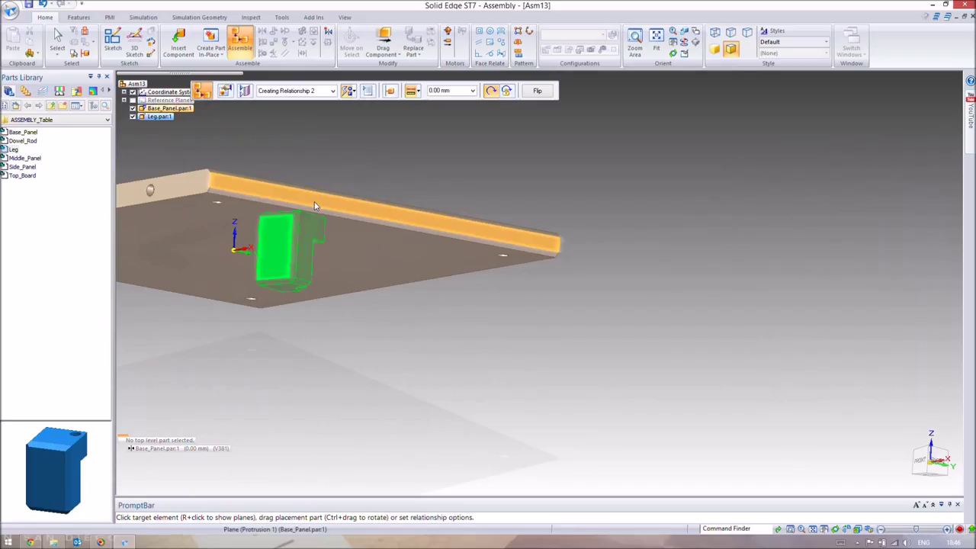
{"action": "left_click", "coordinate": [369, 218]}
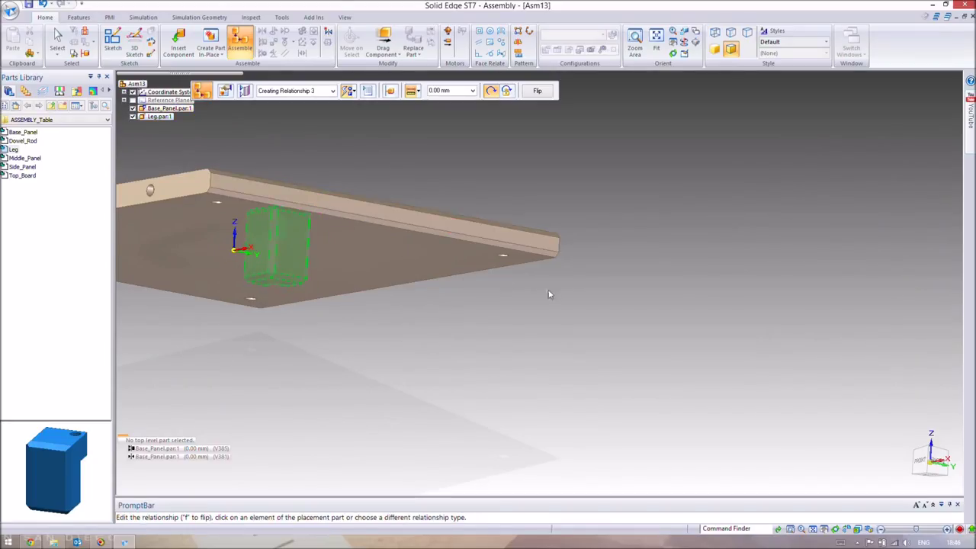
Axially align the leg's dowel hole with the base panel's nearest corner hole to fully position the leg
{"action": "middle_click_drag", "start_coordinate": [549, 295], "coordinate": [262, 305]}
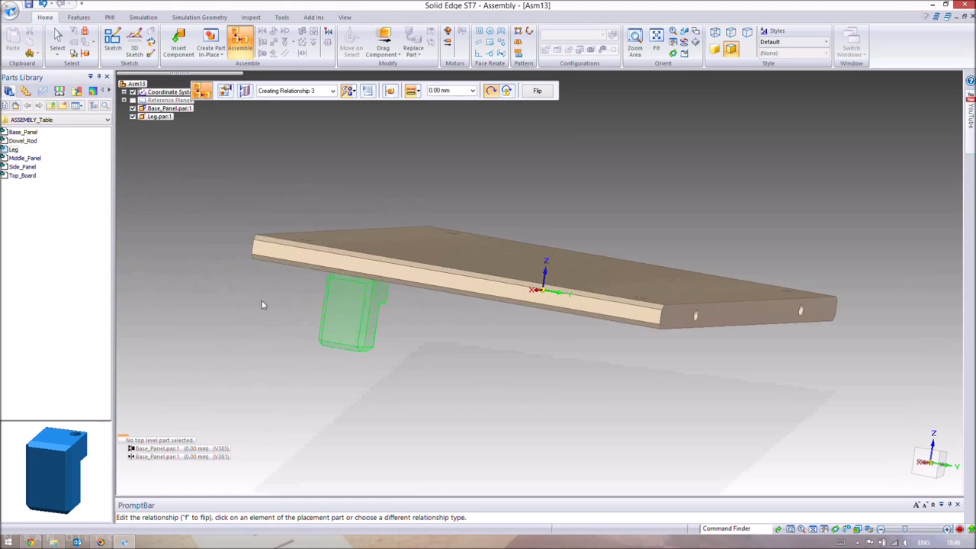
{"action": "scroll", "coordinate": [344, 334], "scroll_direction": "up", "scroll_amount": 3}
{"action": "scroll", "coordinate": [346, 331], "scroll_direction": "down", "scroll_amount": 3}
{"action": "scroll", "coordinate": [347, 332], "scroll_direction": "up", "scroll_amount": 2}
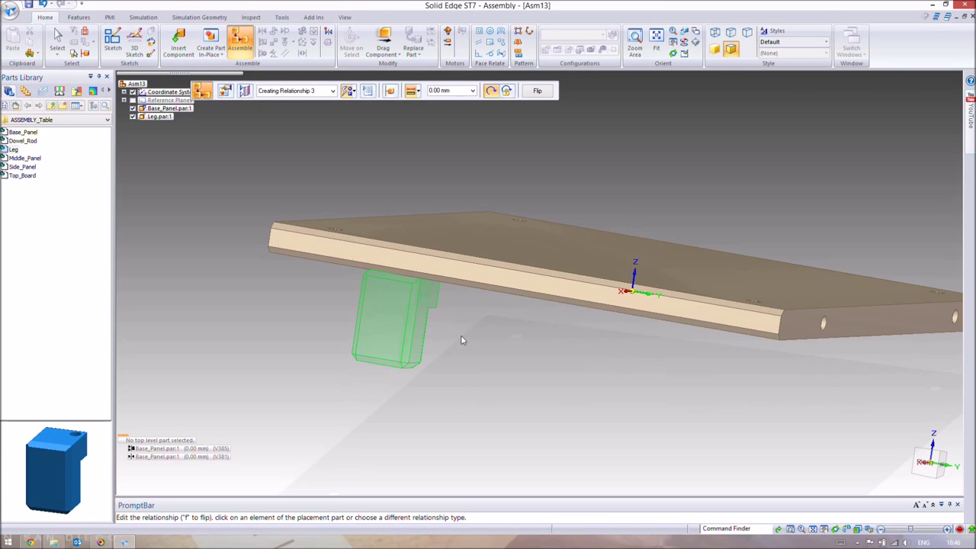
{"action": "middle_click_drag", "start_coordinate": [458, 331], "coordinate": [415, 248]}
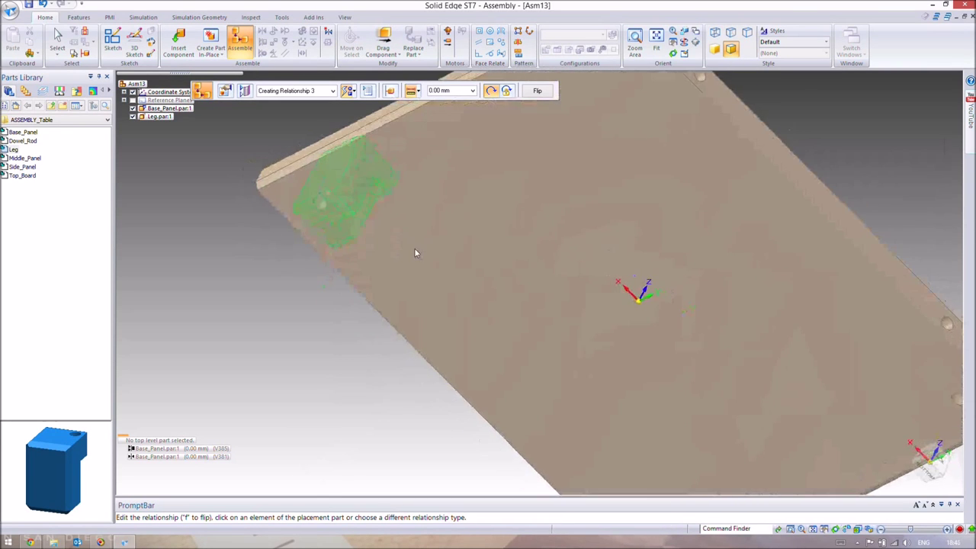
{"action": "scroll", "coordinate": [376, 192], "scroll_direction": "up", "scroll_amount": 1}
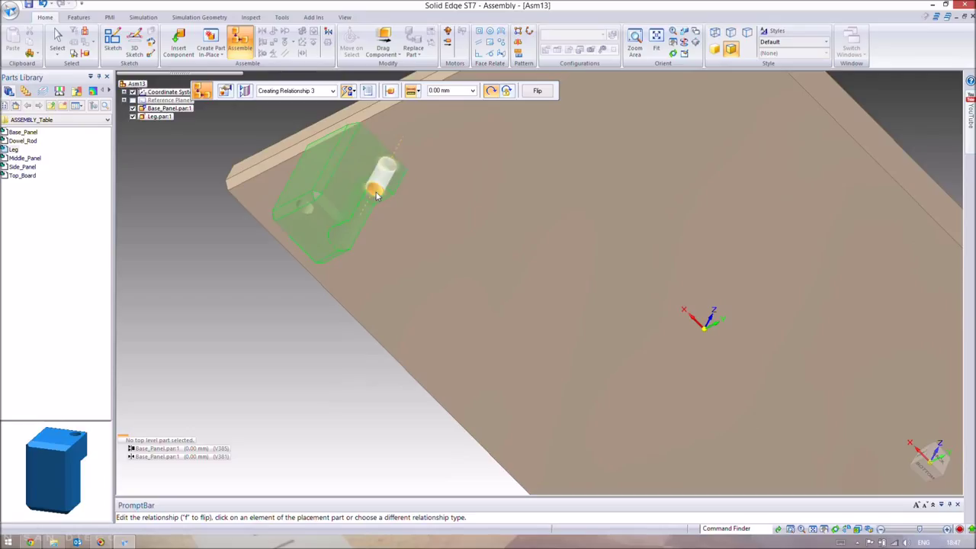
{"action": "left_click", "coordinate": [381, 185]}
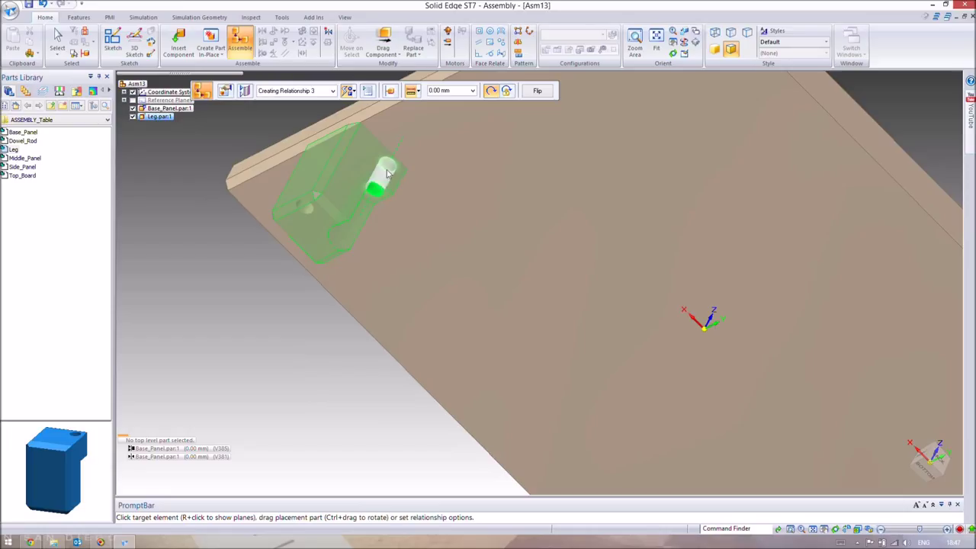
{"action": "left_click", "coordinate": [302, 206]}
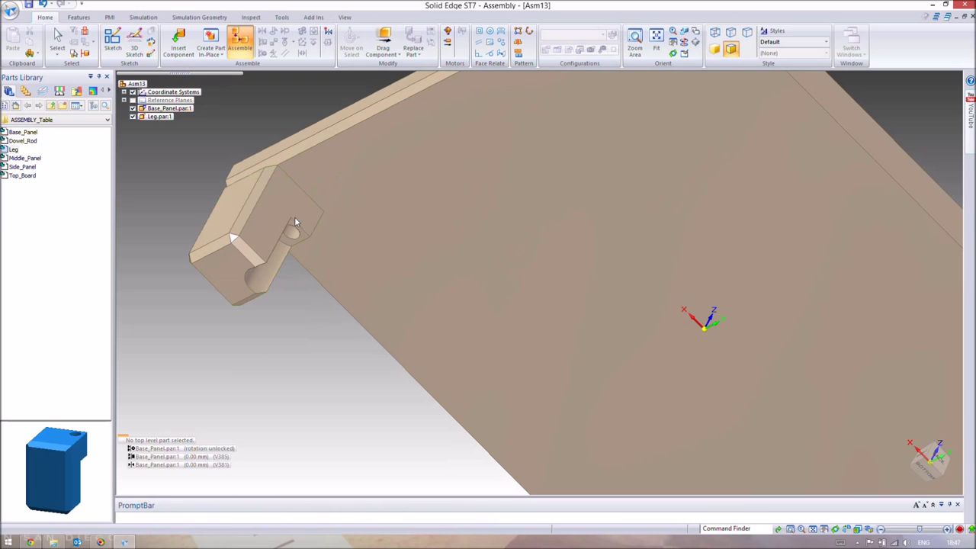
Paste a second leg into the assembly and mate its top face to the underside of the base panel with a 0.00 mm offset
{"action": "middle_click_drag", "start_coordinate": [295, 216], "coordinate": [277, 196]}
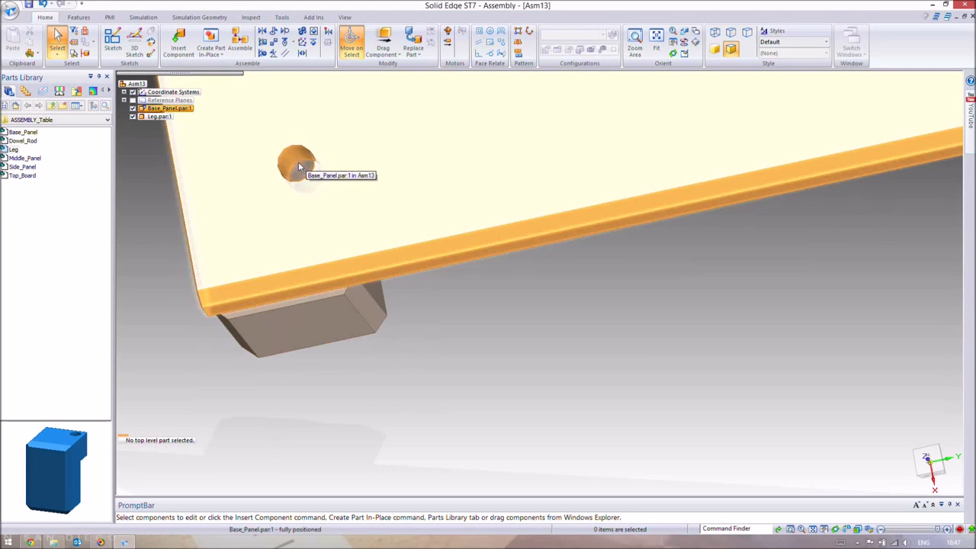
{"action": "middle_click_drag", "start_coordinate": [450, 349], "coordinate": [583, 313]}
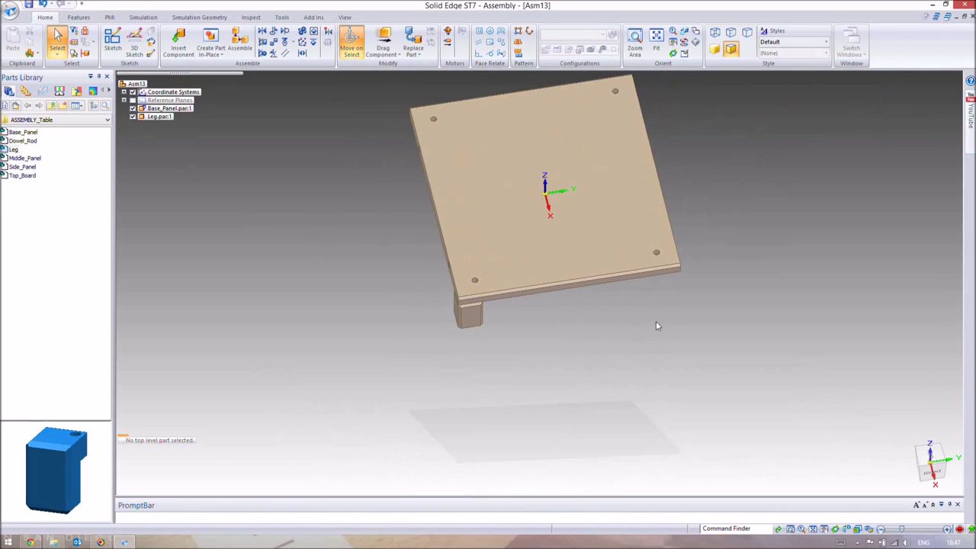
{"action": "key", "text": "ctrl+v"}
{"action": "scroll", "coordinate": [656, 305], "scroll_direction": "up", "scroll_amount": 2}
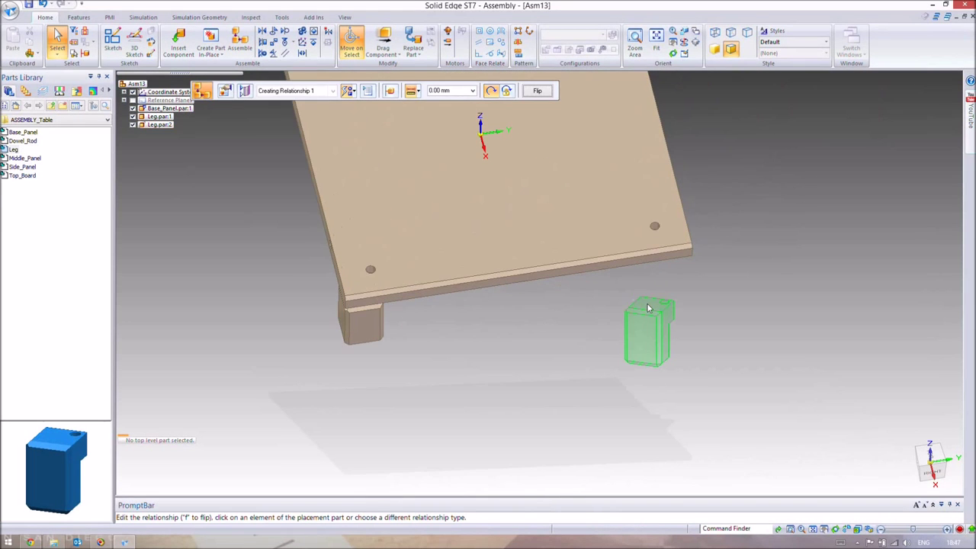
{"action": "left_click", "coordinate": [656, 306]}
{"action": "middle_click_drag", "start_coordinate": [678, 317], "coordinate": [521, 248]}
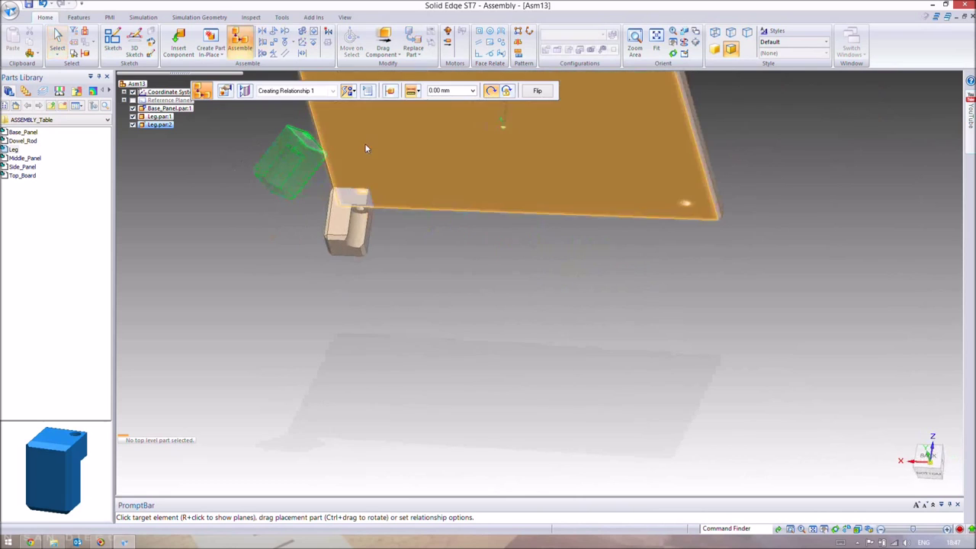
{"action": "left_click", "coordinate": [369, 135]}
{"action": "left_click", "coordinate": [398, 164]}
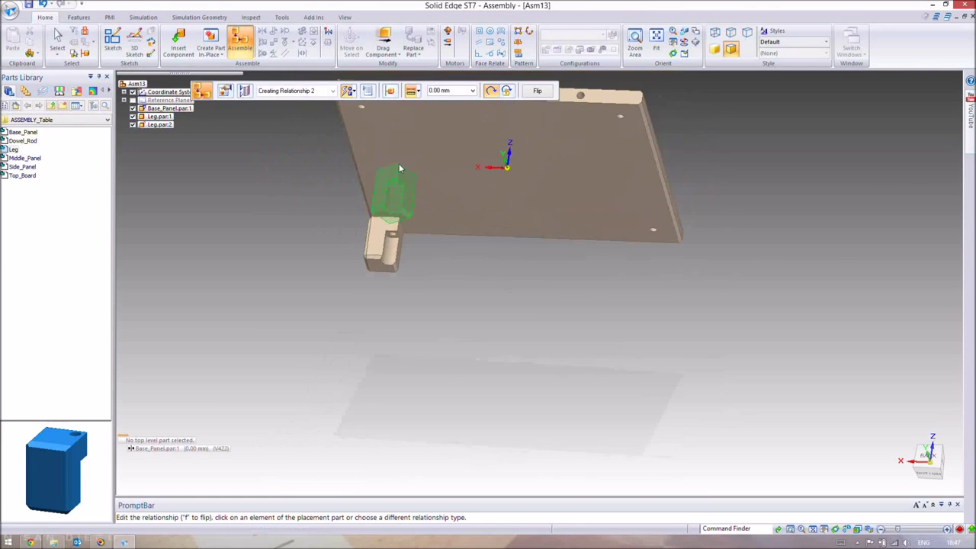
{"action": "scroll", "coordinate": [391, 167], "scroll_direction": "up", "scroll_amount": 5}
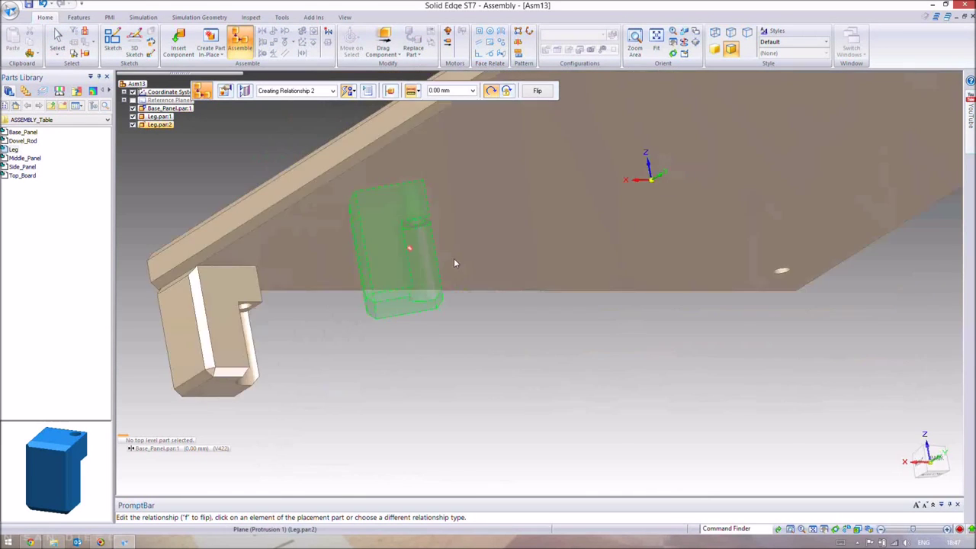
Align the second leg's outer side face with the base panel's edge face that has dowel holes, flipped and at 0.00 mm offset
{"action": "middle_click_drag", "start_coordinate": [454, 263], "coordinate": [376, 248]}
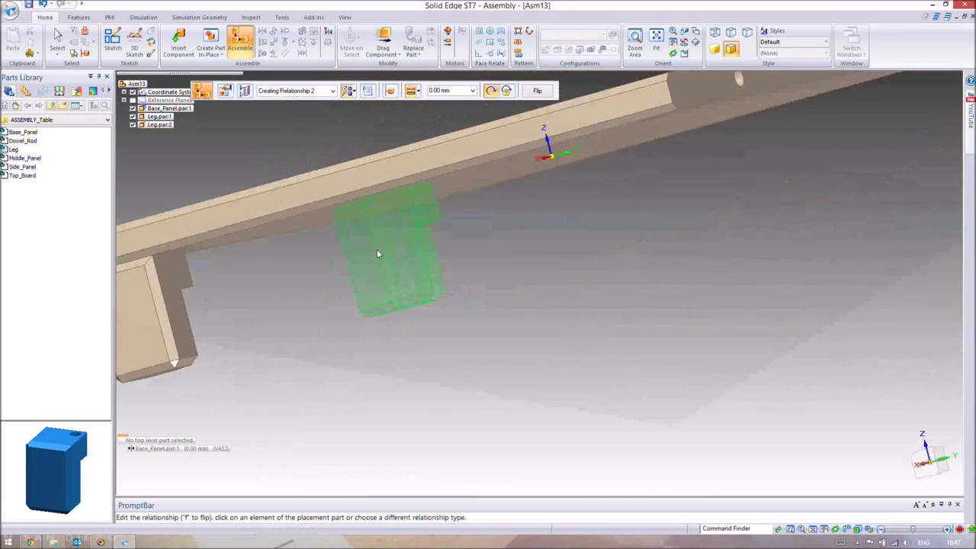
{"action": "left_click", "coordinate": [367, 247]}
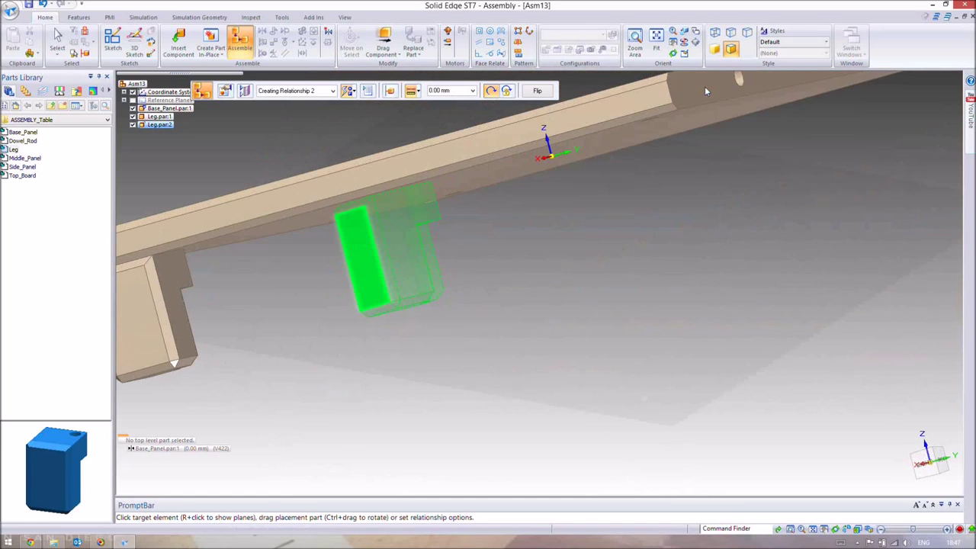
{"action": "left_click", "coordinate": [652, 146]}
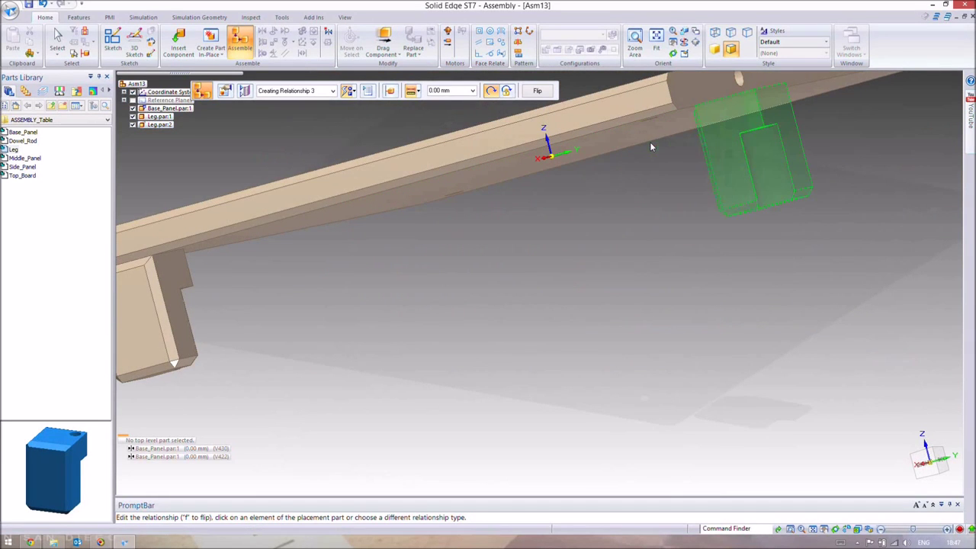
{"action": "scroll", "coordinate": [402, 283], "scroll_direction": "down", "scroll_amount": 3}
{"action": "middle_click_drag", "start_coordinate": [403, 283], "coordinate": [649, 316]}
{"action": "scroll", "coordinate": [650, 310], "scroll_direction": "up", "scroll_amount": 5}
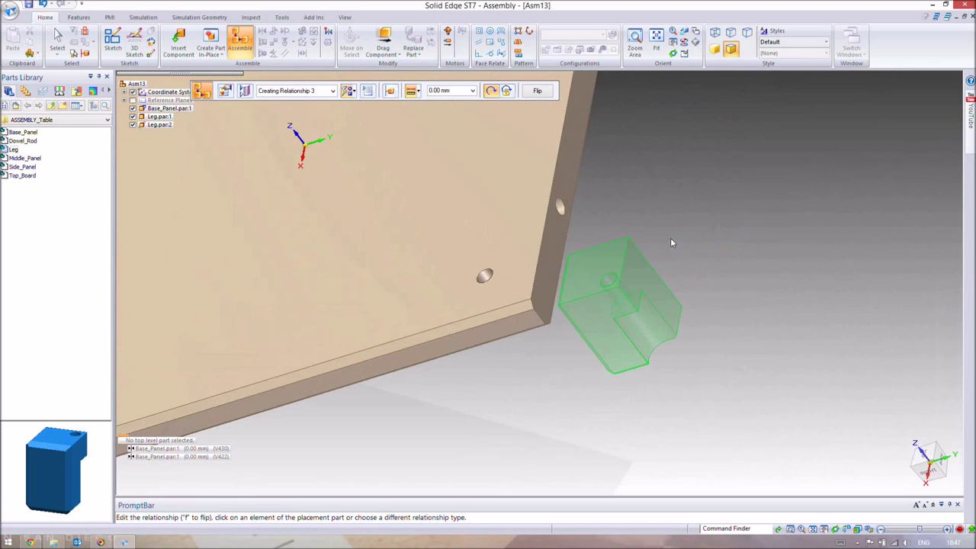
{"action": "middle_click_drag", "start_coordinate": [671, 238], "coordinate": [691, 211]}
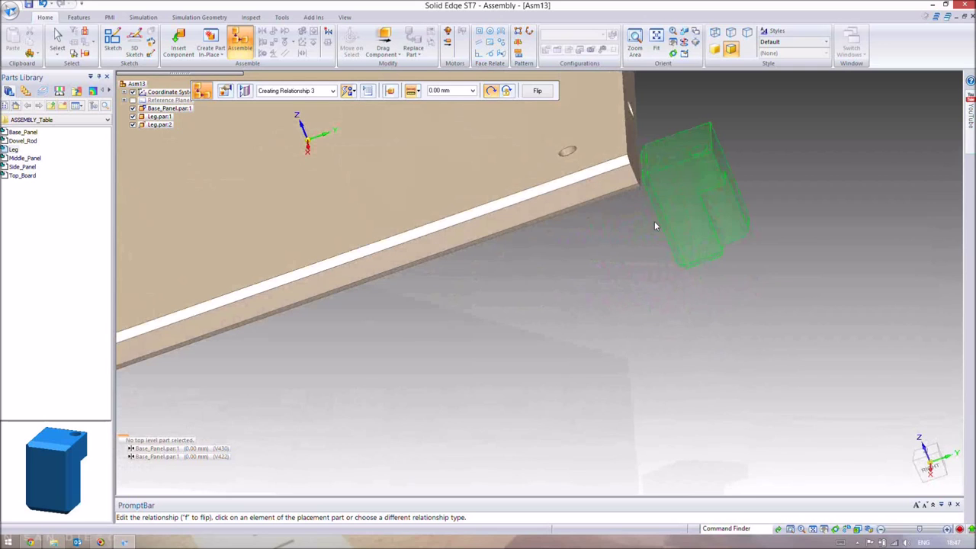
{"action": "left_click", "coordinate": [534, 91]}
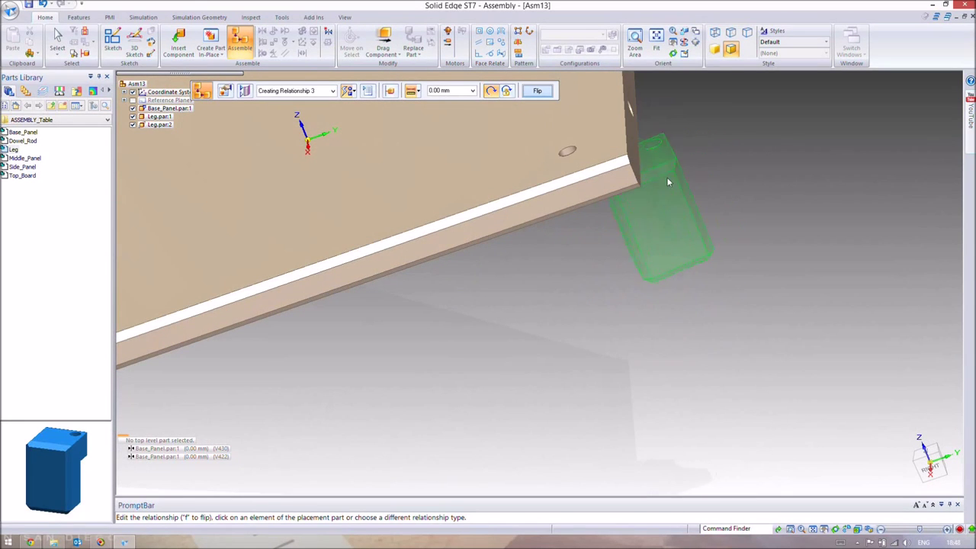
Axially align the second leg's dowel hole with the base panel's adjacent corner hole to fully position the leg
{"action": "middle_click_drag", "start_coordinate": [684, 206], "coordinate": [224, 225]}
{"action": "scroll", "coordinate": [224, 225], "scroll_direction": "up", "scroll_amount": 4}
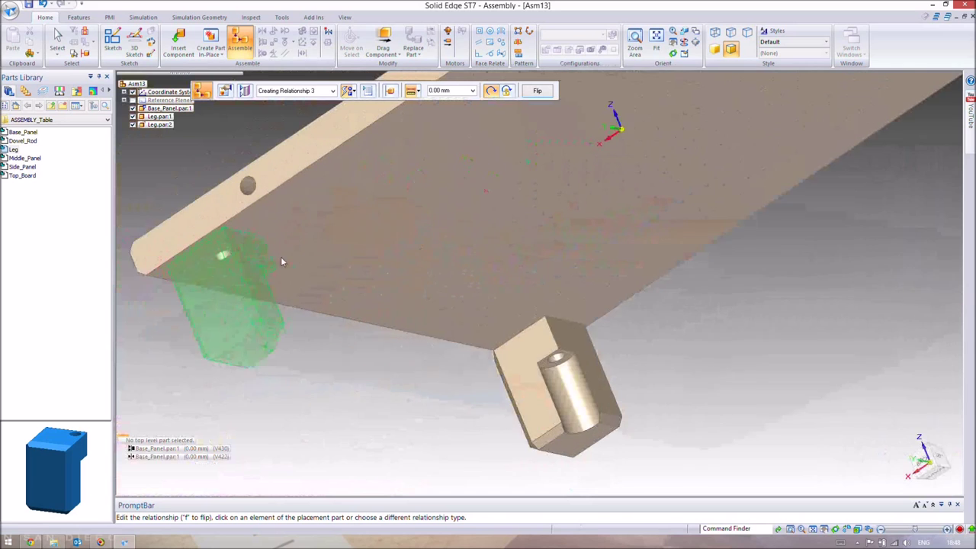
{"action": "middle_click_drag", "start_coordinate": [300, 241], "coordinate": [222, 259]}
{"action": "left_click", "coordinate": [212, 275]}
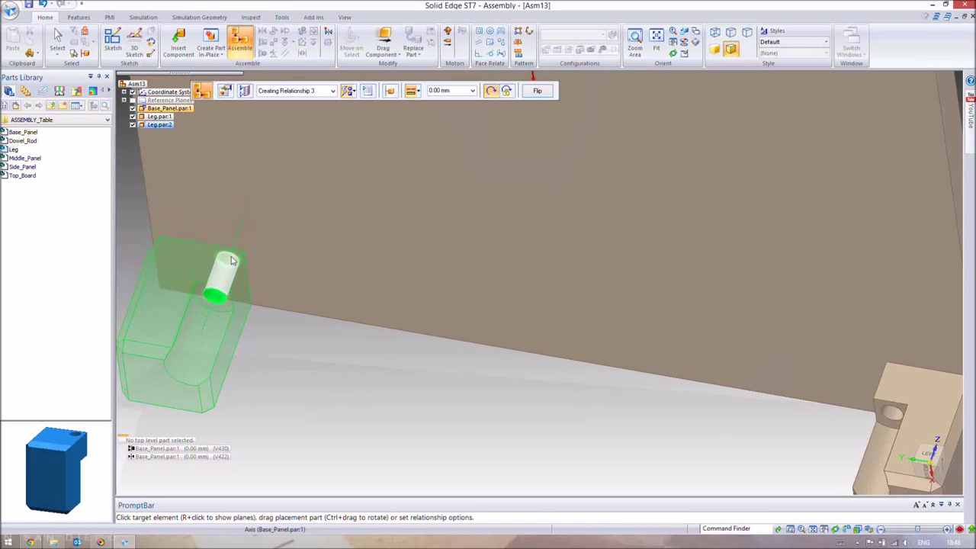
{"action": "left_click", "coordinate": [308, 298]}
Insert a third leg and mate its top face to the underside of the base panel with a 0.00 mm offset
{"action": "scroll", "coordinate": [309, 297], "scroll_direction": "down", "scroll_amount": 5}
{"action": "scroll", "coordinate": [308, 295], "scroll_direction": "down", "scroll_amount": 1}
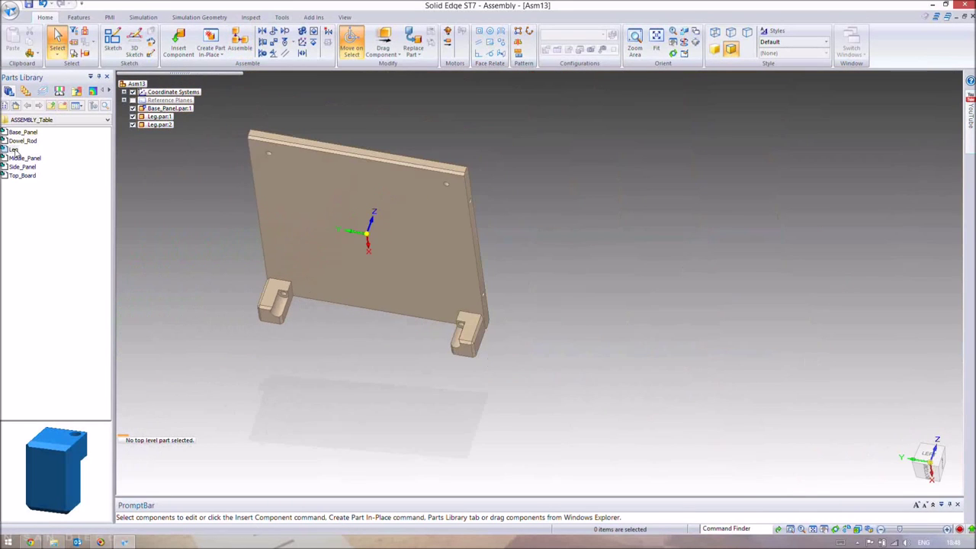
{"action": "left_click_drag", "start_coordinate": [183, 177], "coordinate": [600, 236]}
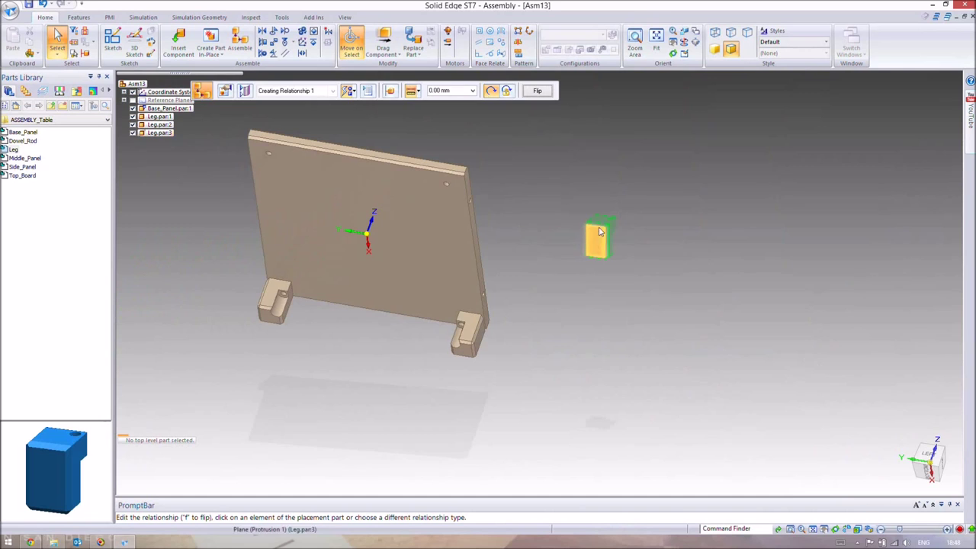
{"action": "left_click", "coordinate": [597, 221]}
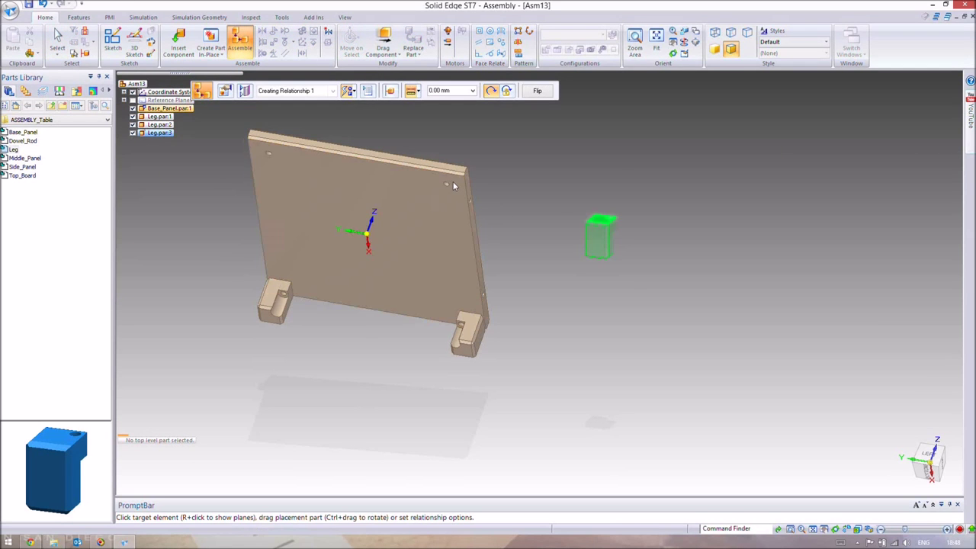
{"action": "left_click", "coordinate": [441, 177]}
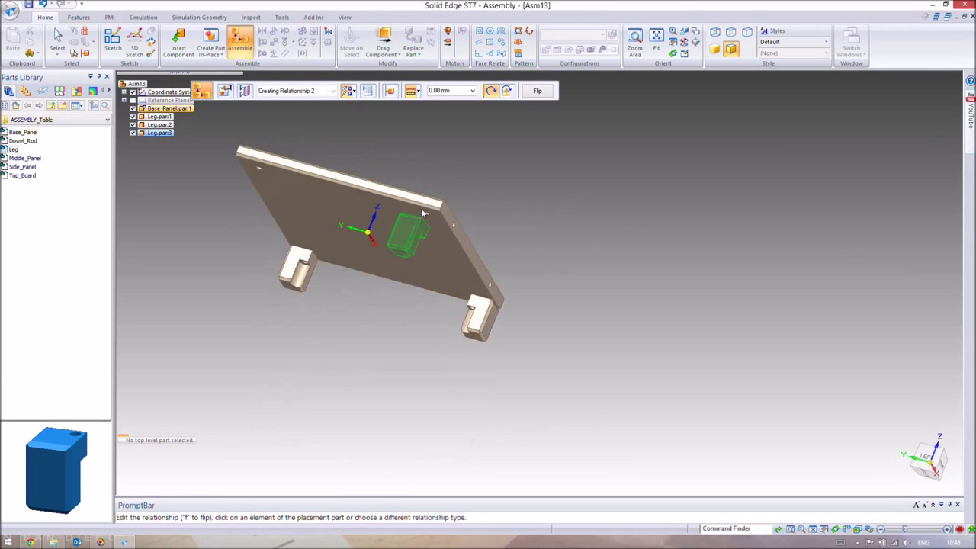
Align the third leg's two outer side faces with the base panel's adjoining edge faces at a free corner, at 0.00 mm offset
{"action": "left_click", "coordinate": [385, 253]}
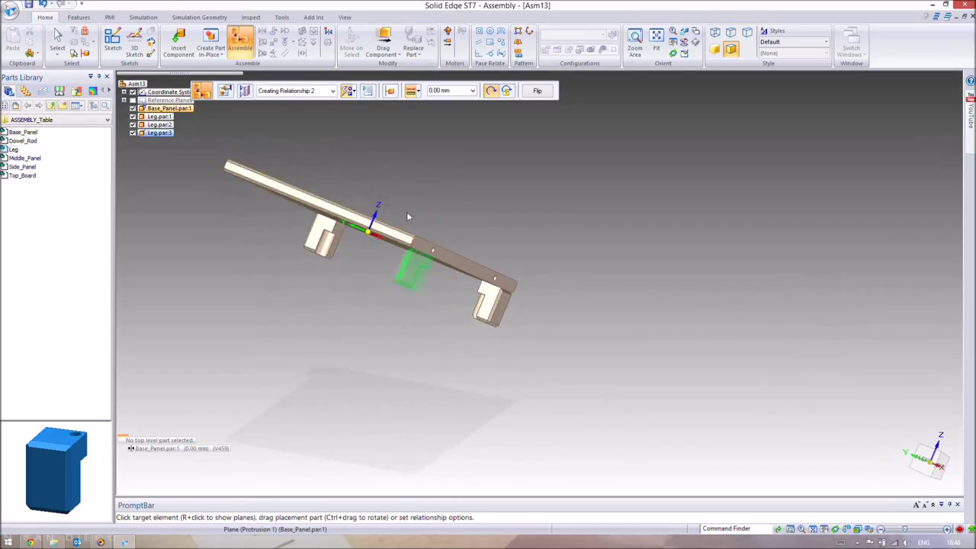
{"action": "left_click", "coordinate": [408, 217]}
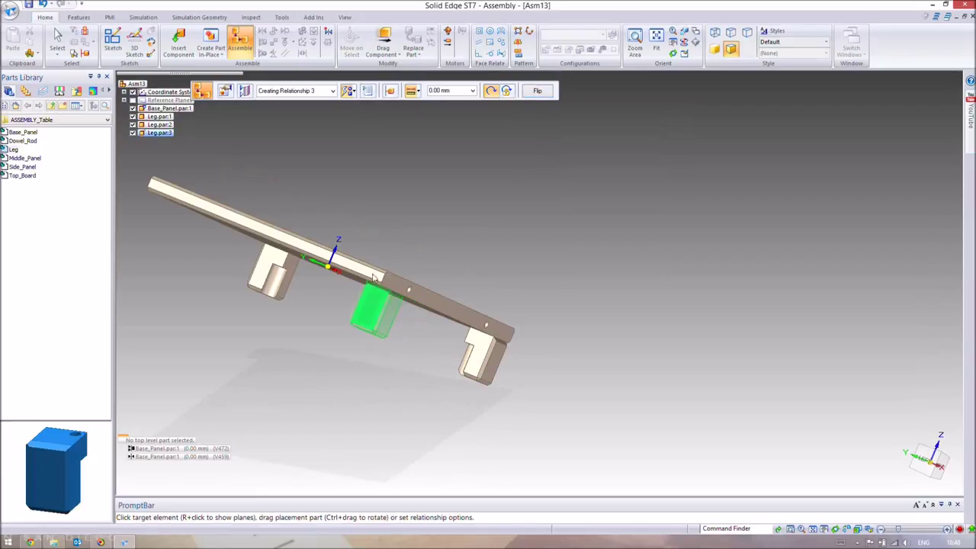
{"action": "right_click", "coordinate": [251, 302]}
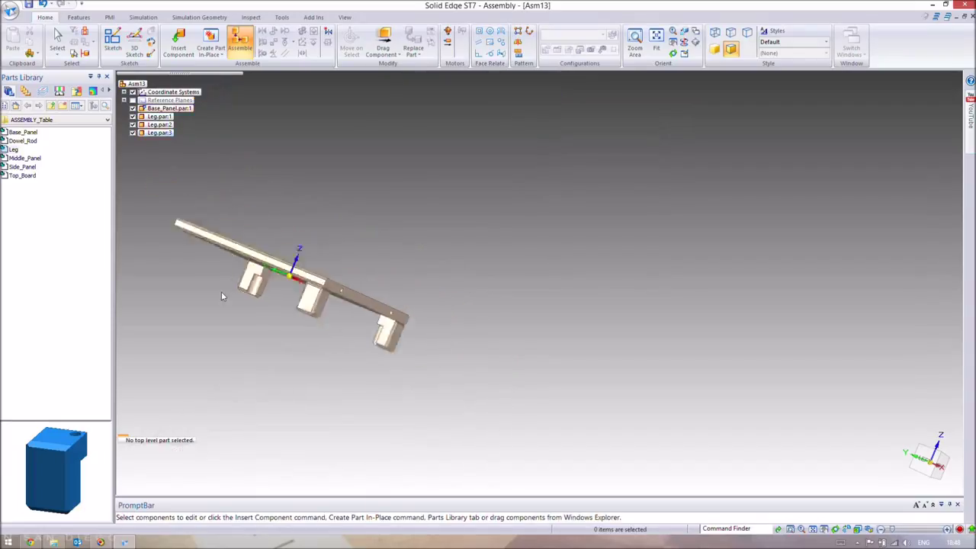
Insert a fourth leg and align its outer side face with the base panel's edge face without dowel holes, flipped, at 0.00 mm offset
{"action": "middle_click_drag", "start_coordinate": [218, 290], "coordinate": [322, 351]}
{"action": "scroll", "coordinate": [191, 231], "scroll_direction": "up", "scroll_amount": 5}
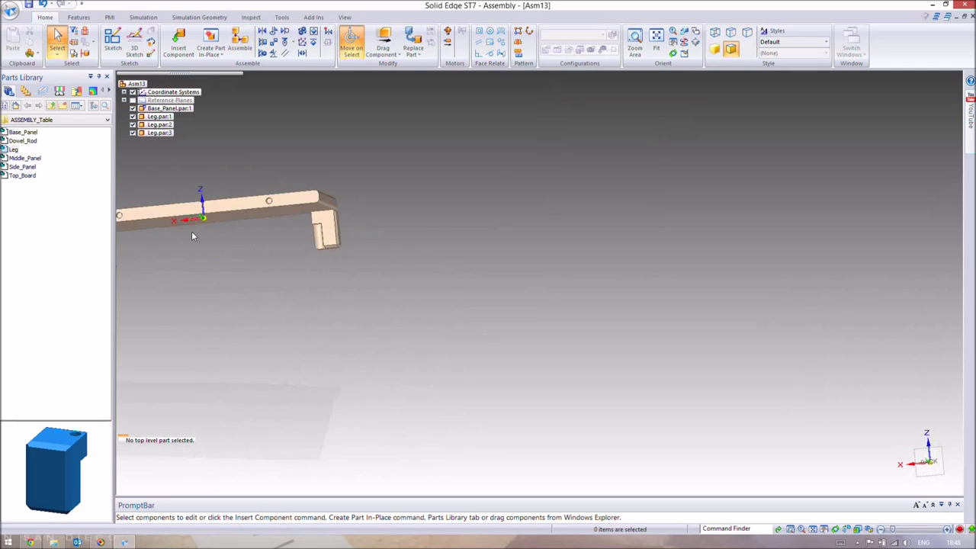
{"action": "left_click_drag", "start_coordinate": [474, 265], "coordinate": [589, 285]}
{"action": "left_click", "coordinate": [582, 275]}
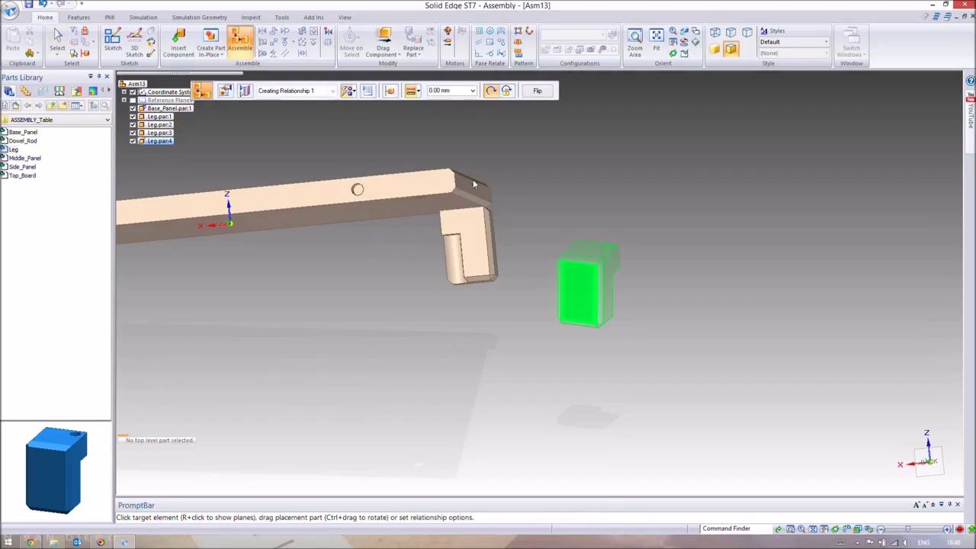
{"action": "left_click", "coordinate": [539, 91]}
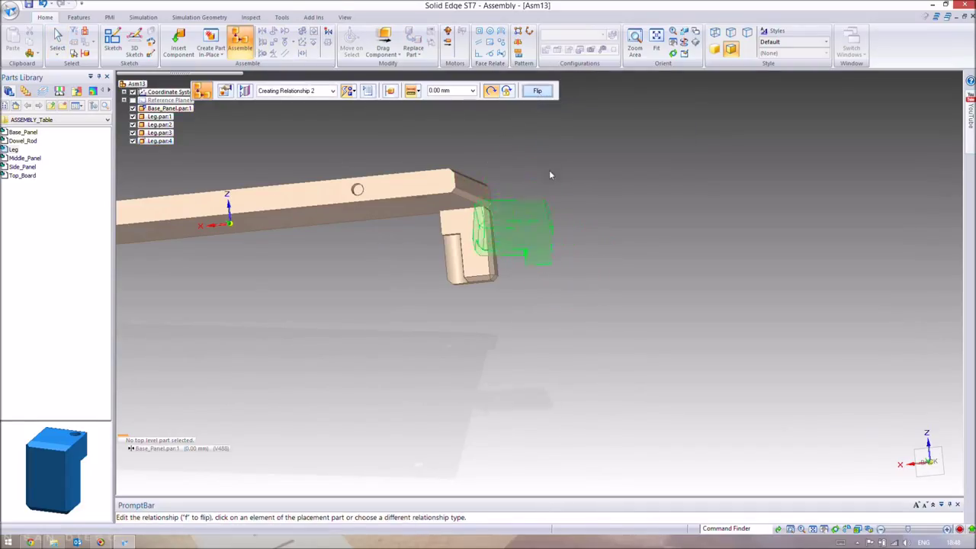
Mate the fourth leg's top face to the underside of the base panel at 0.00 mm offset, flipping the relationship
{"action": "middle_click_drag", "start_coordinate": [517, 313], "coordinate": [453, 237]}
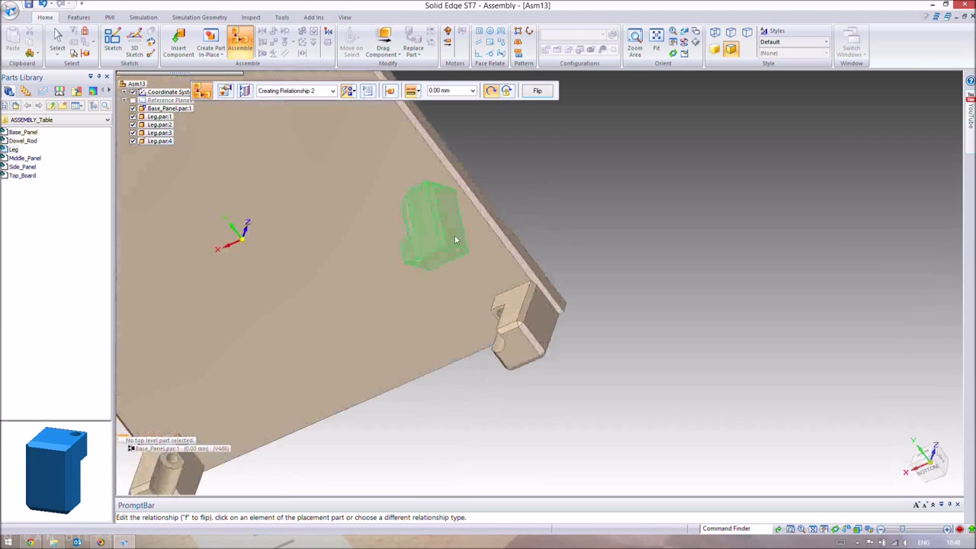
{"action": "left_click", "coordinate": [450, 256]}
{"action": "left_click", "coordinate": [384, 178]}
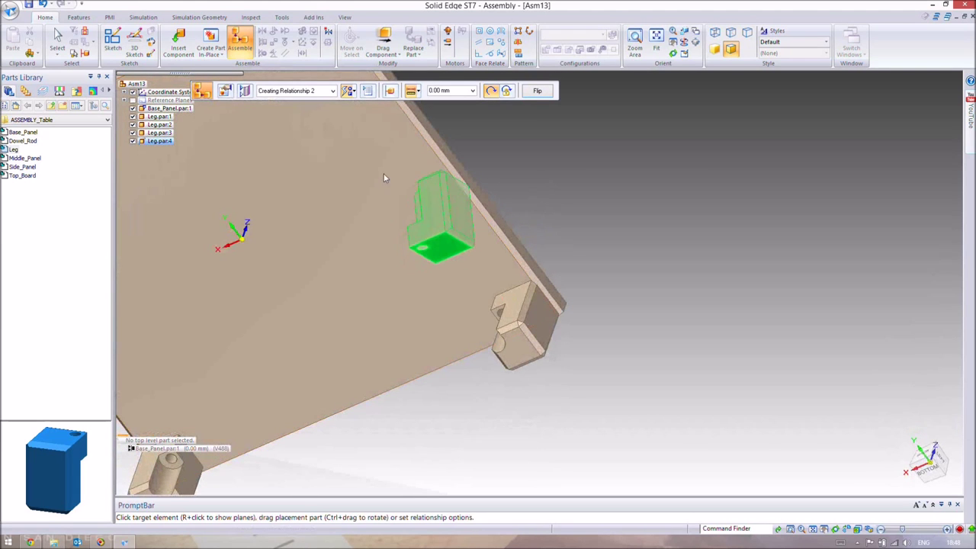
{"action": "left_click", "coordinate": [538, 92]}
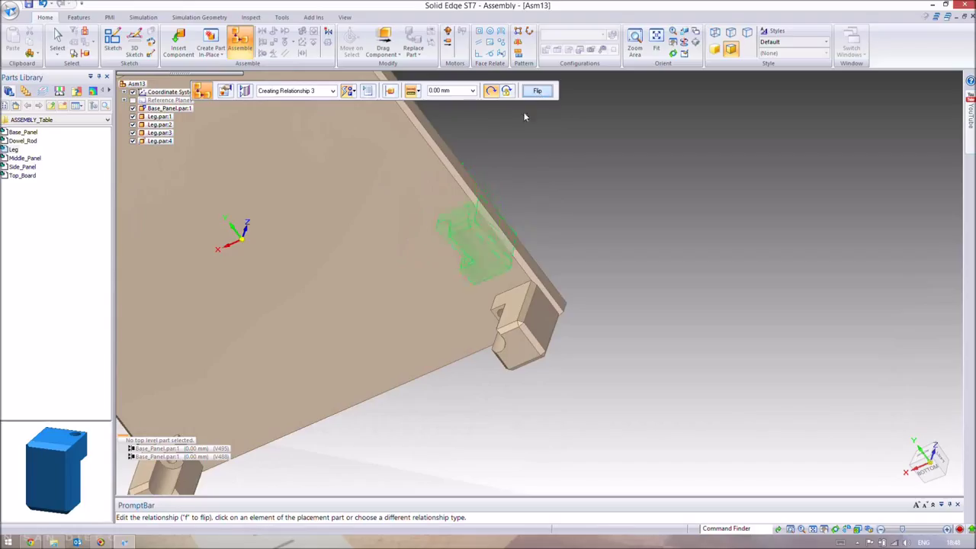
Align the fourth leg's remaining outer side face with the base panel's edge face with dowel holes to fully position it
{"action": "middle_click_drag", "start_coordinate": [545, 253], "coordinate": [403, 178]}
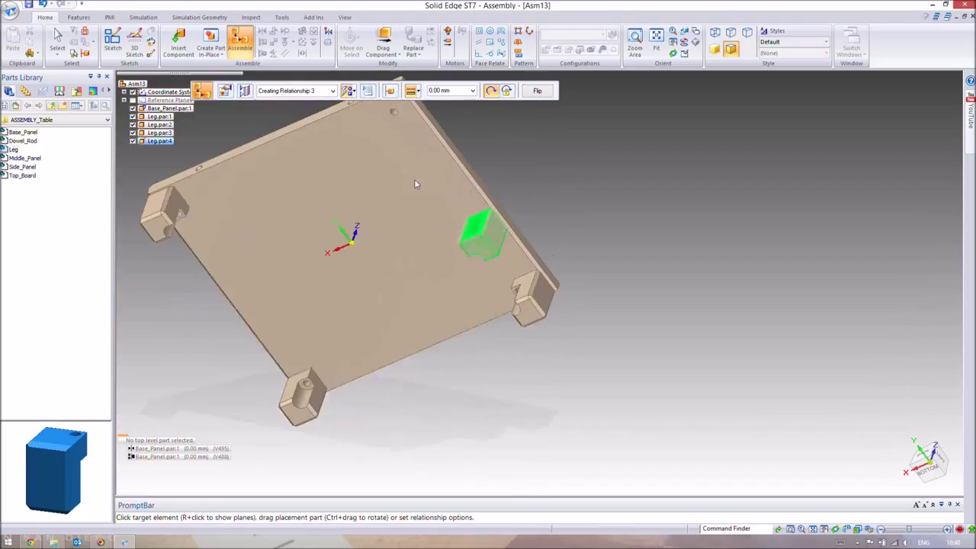
{"action": "left_click", "coordinate": [319, 118]}
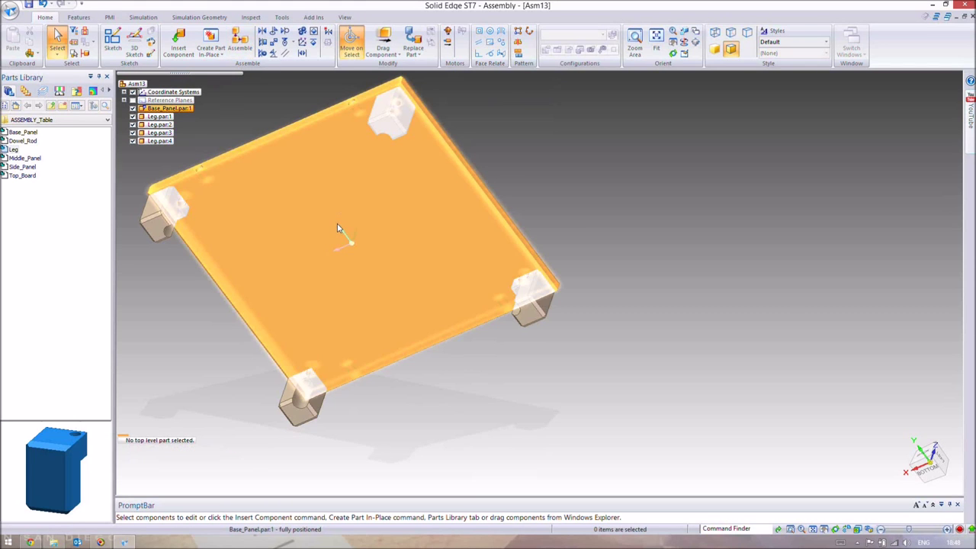
{"action": "key", "text": "ctrl+i"}
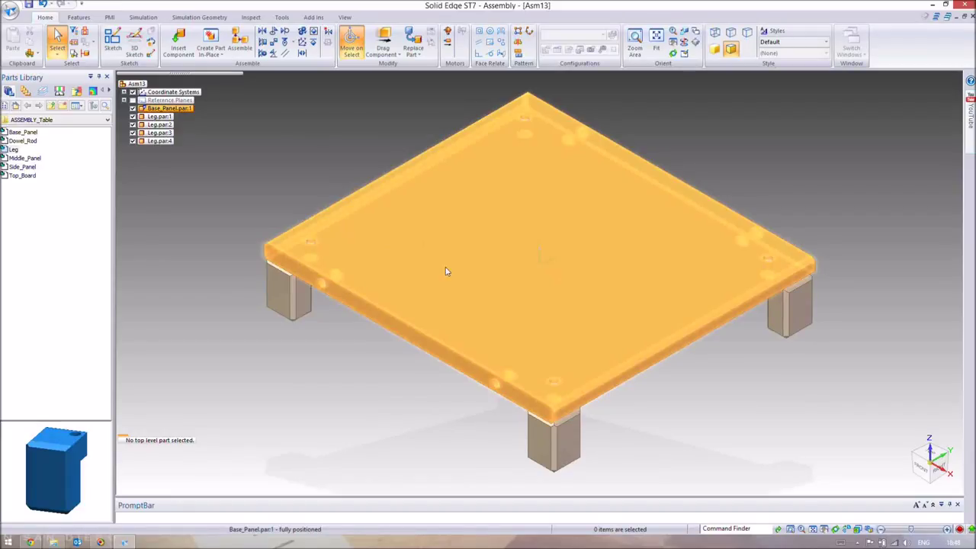
Insert Side_Panel and mate its face with dowel holes to the base panel's front edge face with a 0.00 mm offset
{"action": "scroll", "coordinate": [446, 268], "scroll_direction": "down", "scroll_amount": 3}
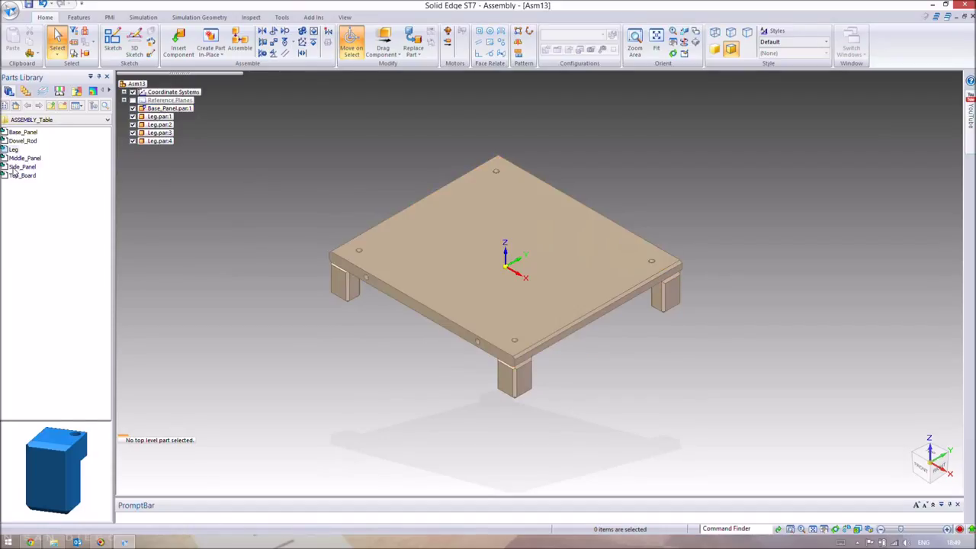
{"action": "left_click", "coordinate": [15, 167]}
{"action": "left_click_drag", "start_coordinate": [731, 220], "coordinate": [656, 205]}
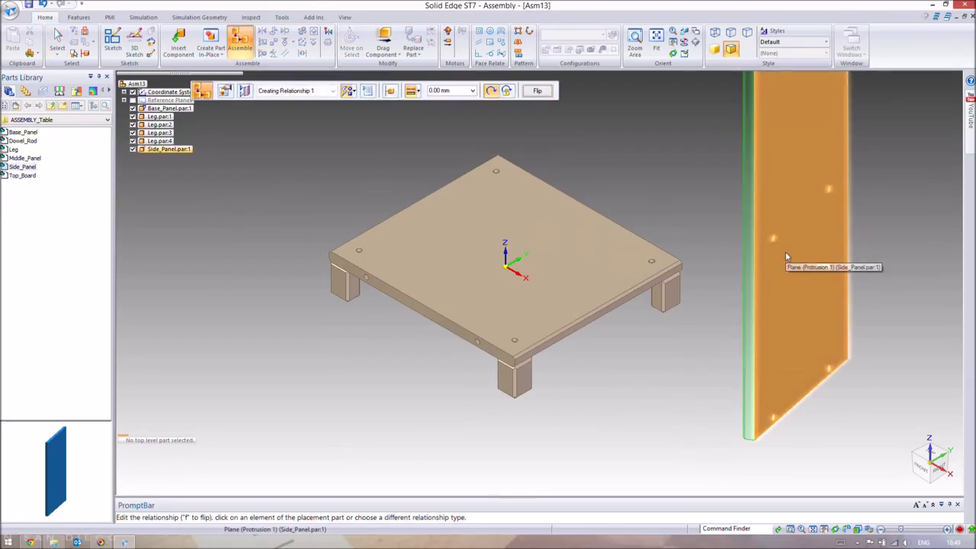
{"action": "left_click", "coordinate": [786, 256]}
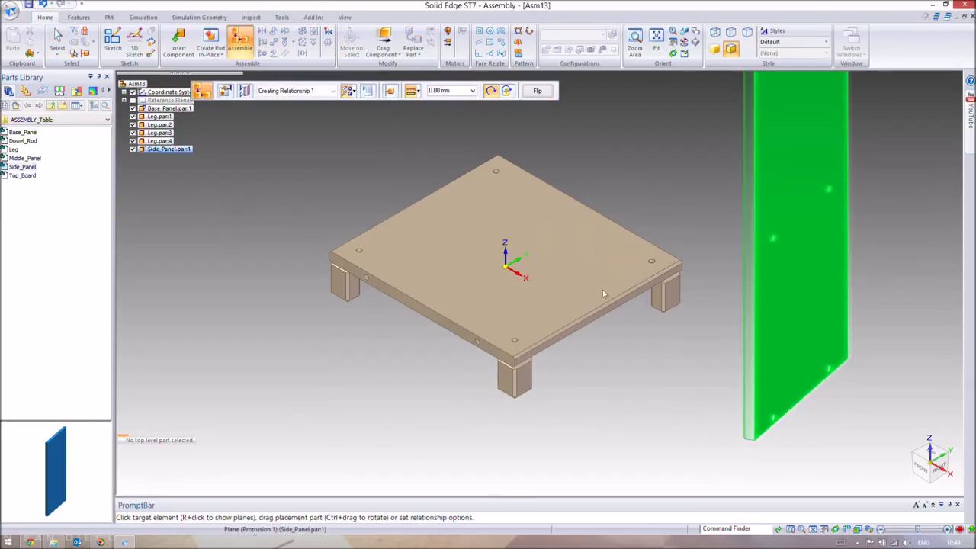
{"action": "left_click", "coordinate": [453, 336]}
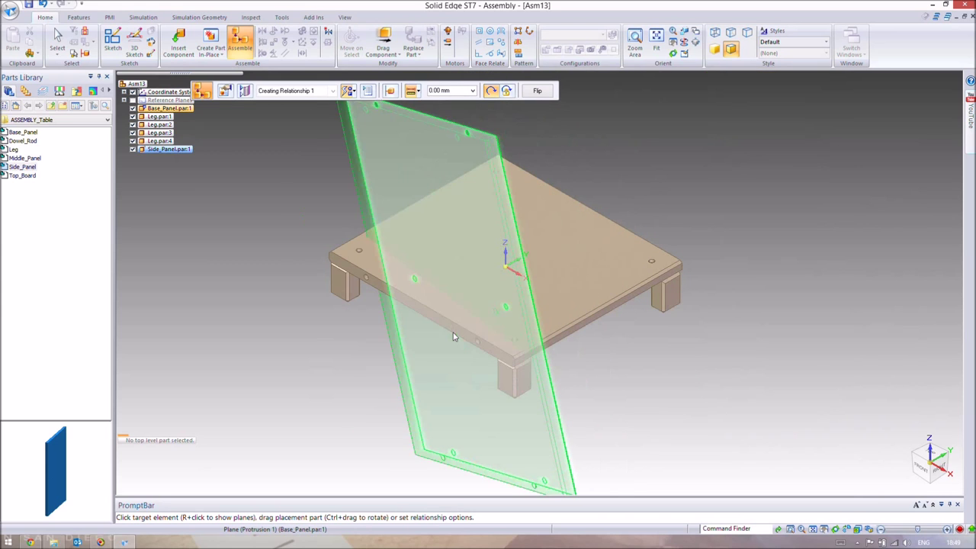
Axially align one of the side panel's lower dowel holes with the matching hole in the base panel's front edge
{"action": "scroll", "coordinate": [610, 387], "scroll_direction": "down", "scroll_amount": 3}
{"action": "scroll", "coordinate": [575, 444], "scroll_direction": "up", "scroll_amount": 3}
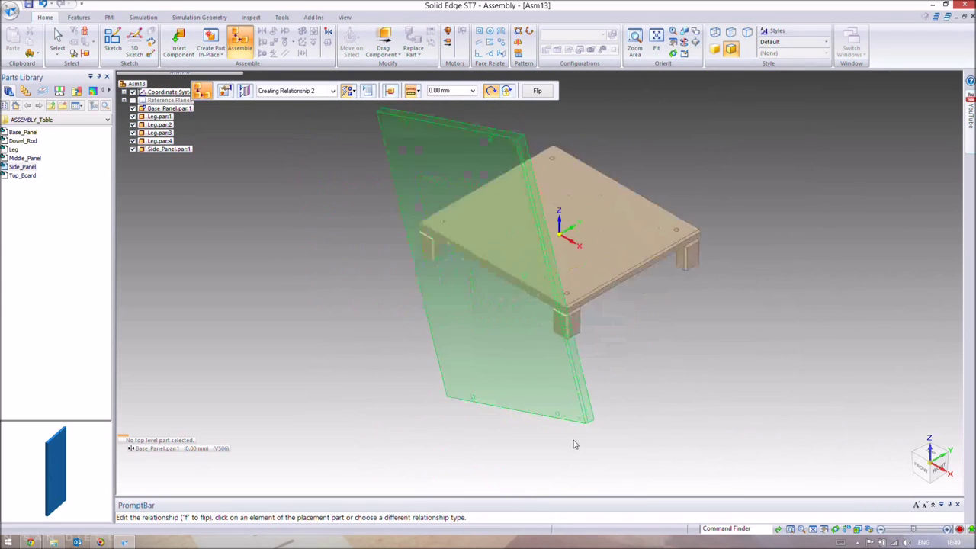
{"action": "scroll", "coordinate": [575, 444], "scroll_direction": "up", "scroll_amount": 2}
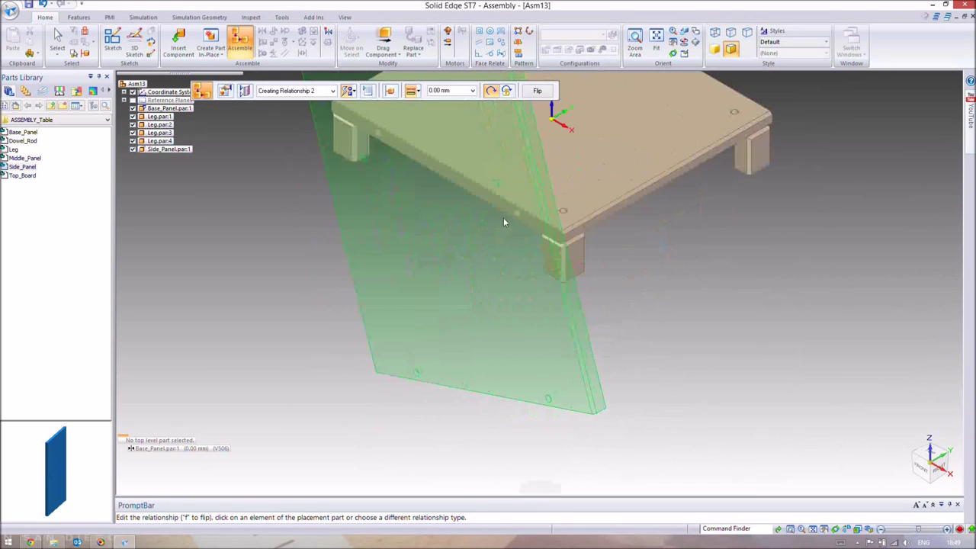
{"action": "right_click", "coordinate": [424, 374]}
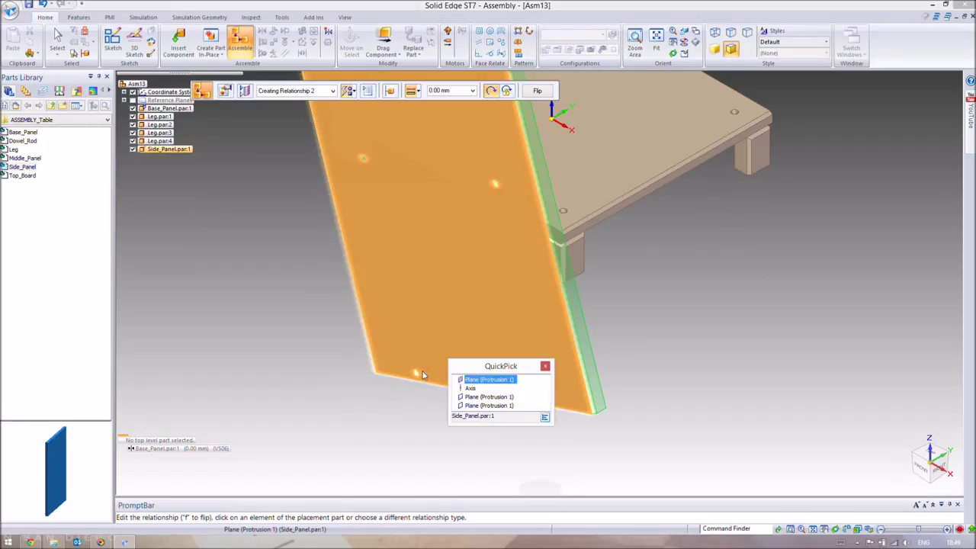
{"action": "left_click", "coordinate": [472, 390]}
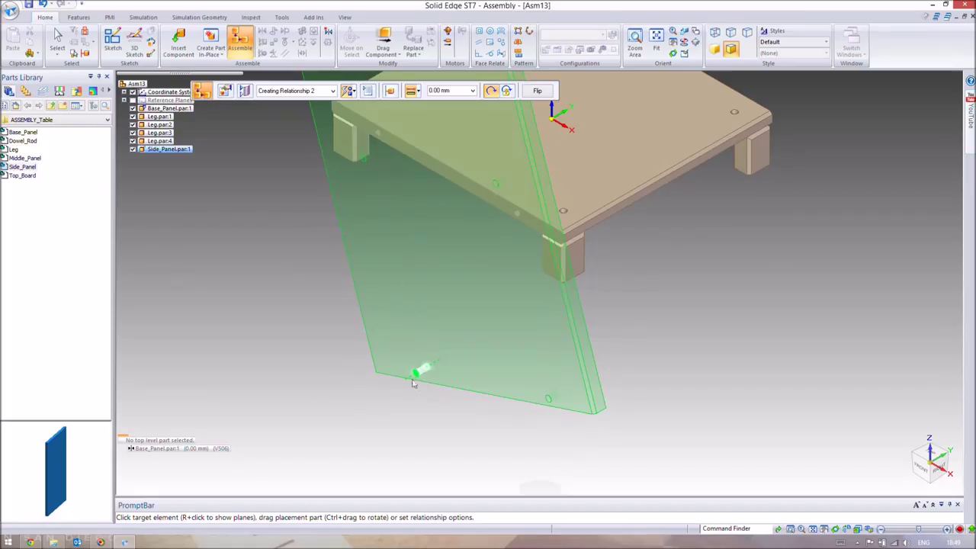
{"action": "left_click", "coordinate": [378, 135]}
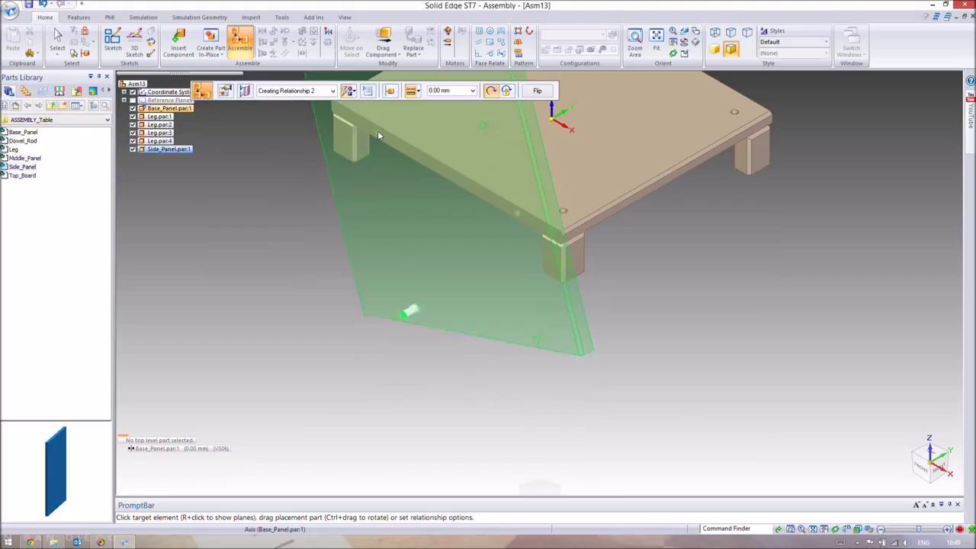
Axially align the side panel's other lower dowel hole with the base panel's second front edge hole to fully position the panel
{"action": "right_click", "coordinate": [501, 172]}
{"action": "left_click", "coordinate": [557, 192]}
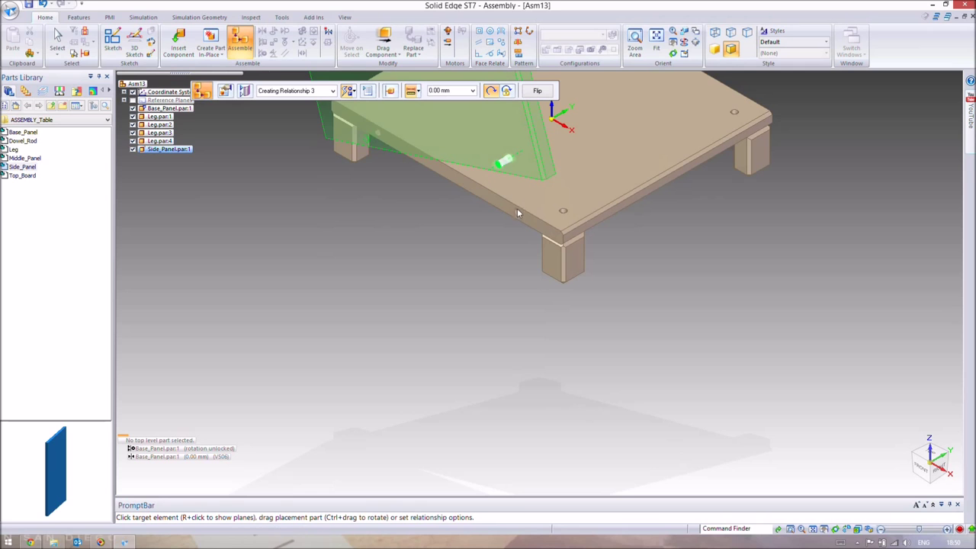
{"action": "left_click", "coordinate": [502, 228]}
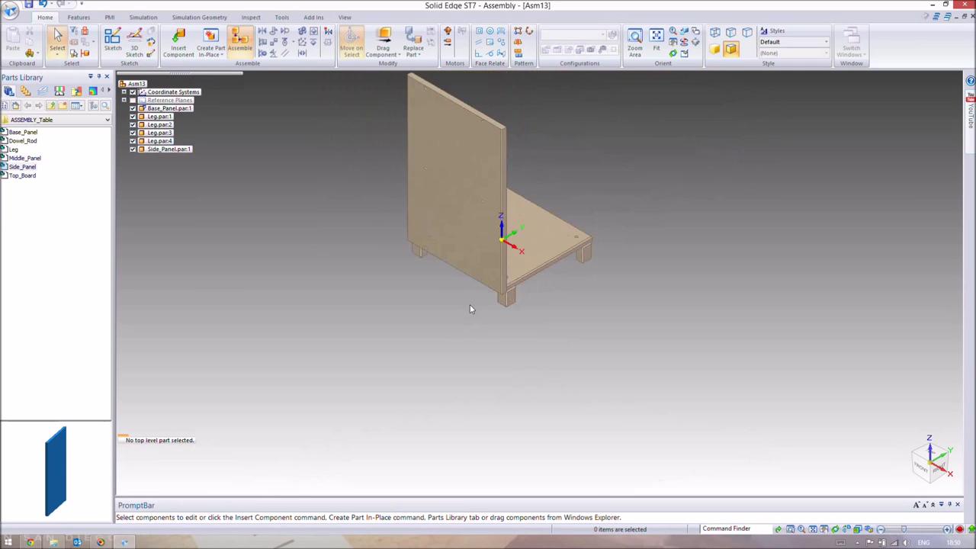
Insert a second Side_Panel and mate its face with dowel holes to the base panel's opposite edge face with a 0.00 mm offset
{"action": "middle_click_drag", "start_coordinate": [475, 326], "coordinate": [744, 294]}
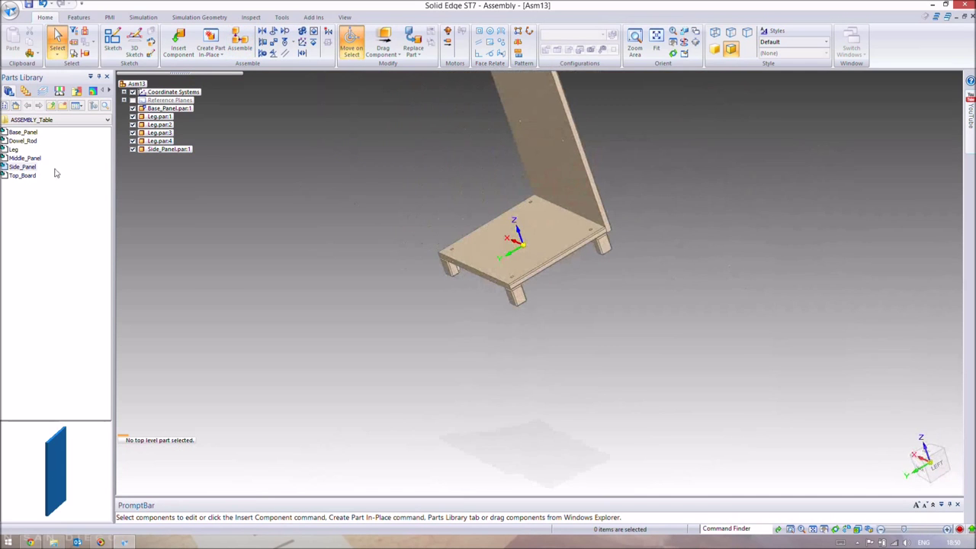
{"action": "left_click_drag", "start_coordinate": [304, 235], "coordinate": [304, 235]}
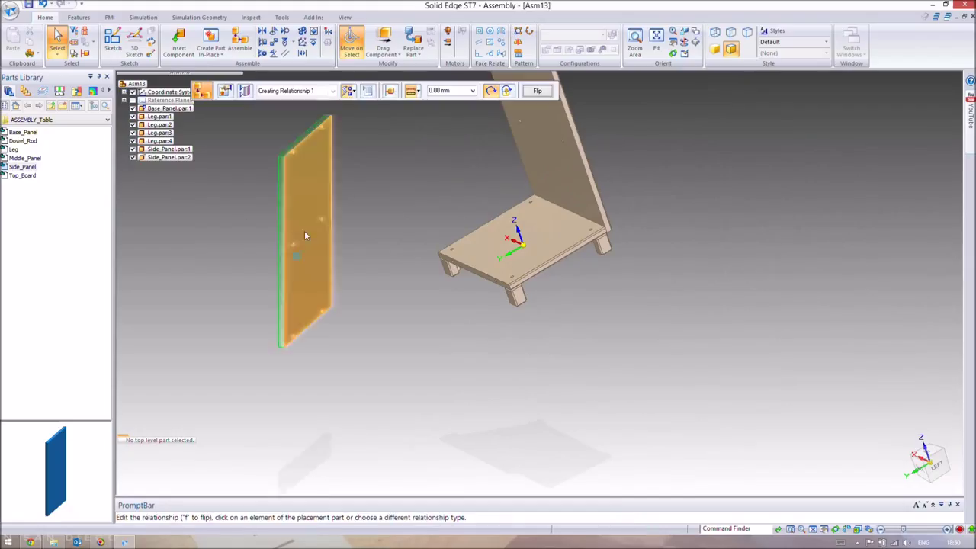
{"action": "middle_click_drag", "start_coordinate": [450, 267], "coordinate": [479, 274]}
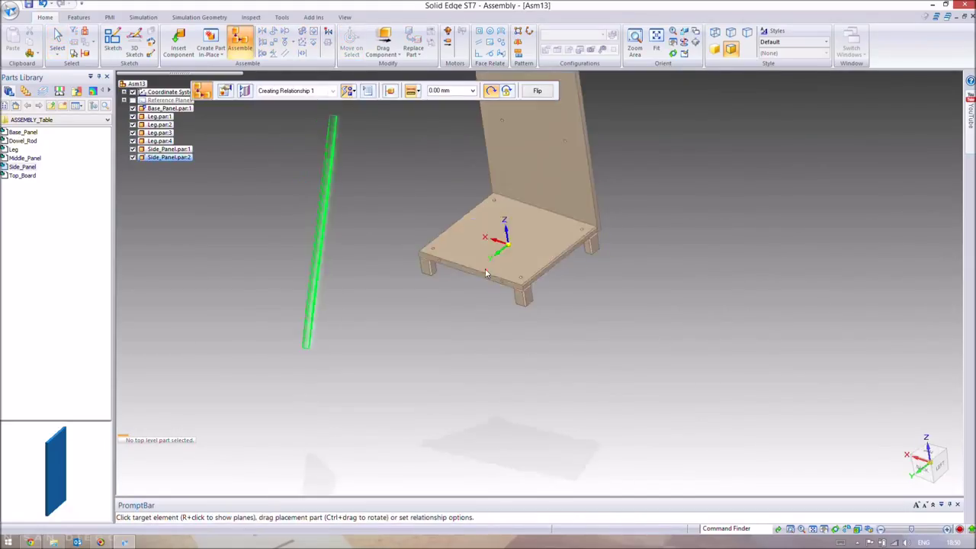
{"action": "scroll", "coordinate": [479, 277], "scroll_direction": "up", "scroll_amount": 2}
{"action": "left_click", "coordinate": [479, 278]}
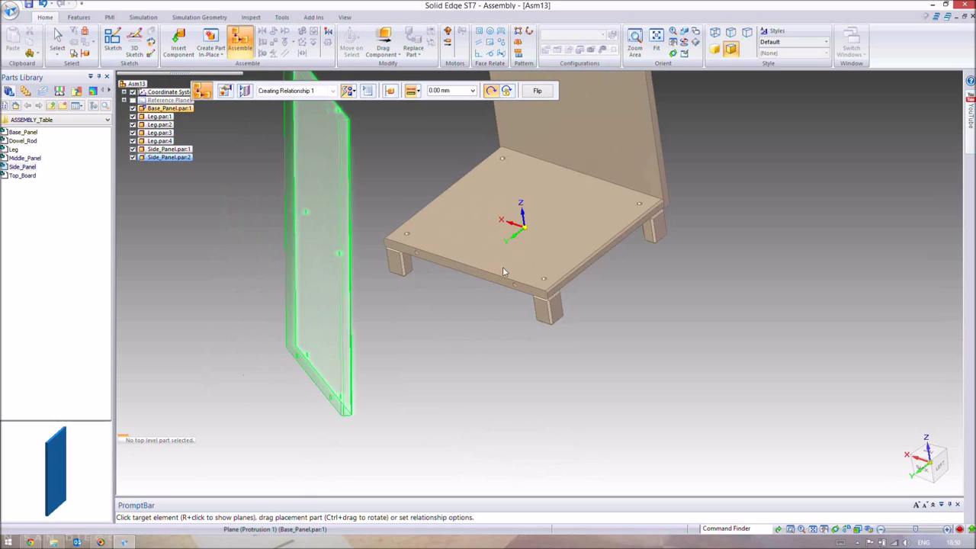
Axially align one of the second side panel's lower dowel holes with the matching hole in the base panel's edge
{"action": "scroll", "coordinate": [510, 277], "scroll_direction": "up", "scroll_amount": 1}
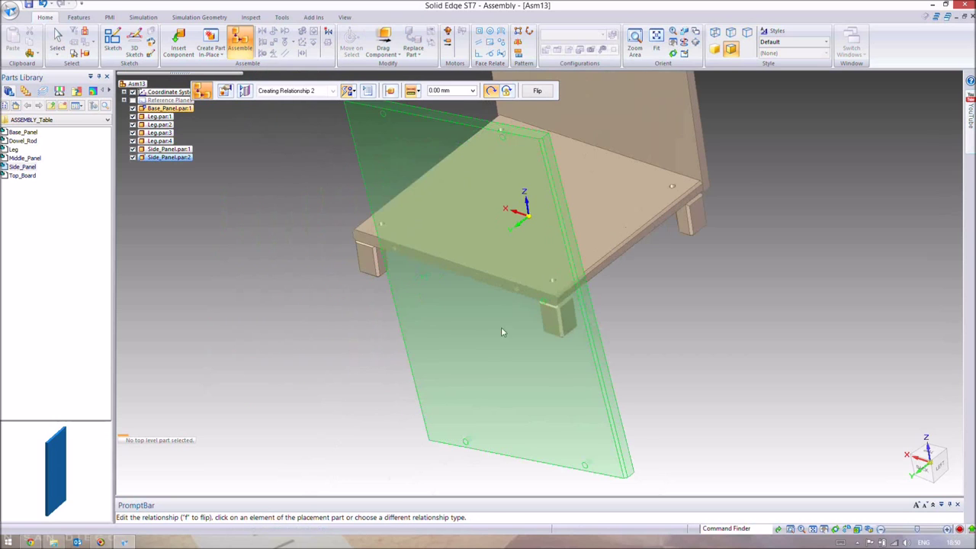
{"action": "right_click", "coordinate": [470, 444]}
{"action": "left_click", "coordinate": [519, 457]}
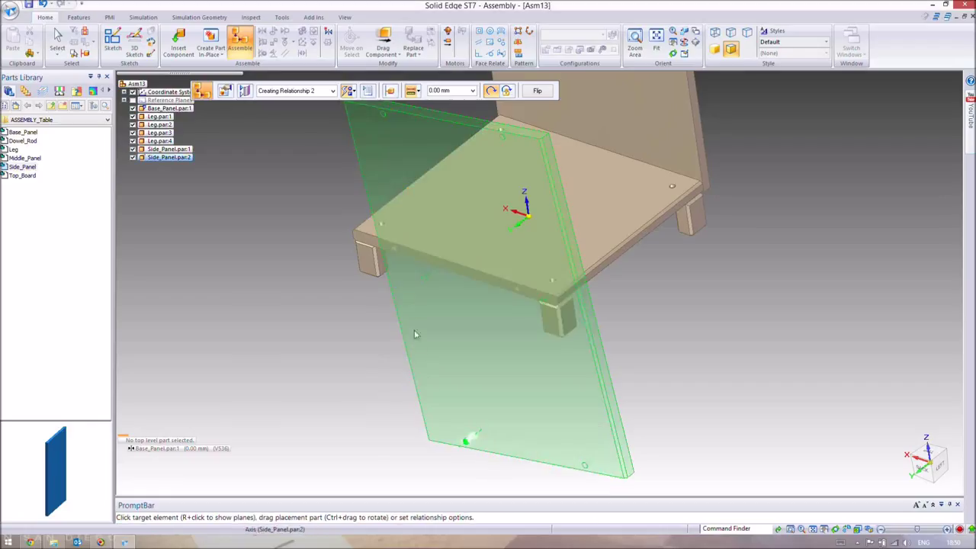
{"action": "left_click", "coordinate": [397, 249]}
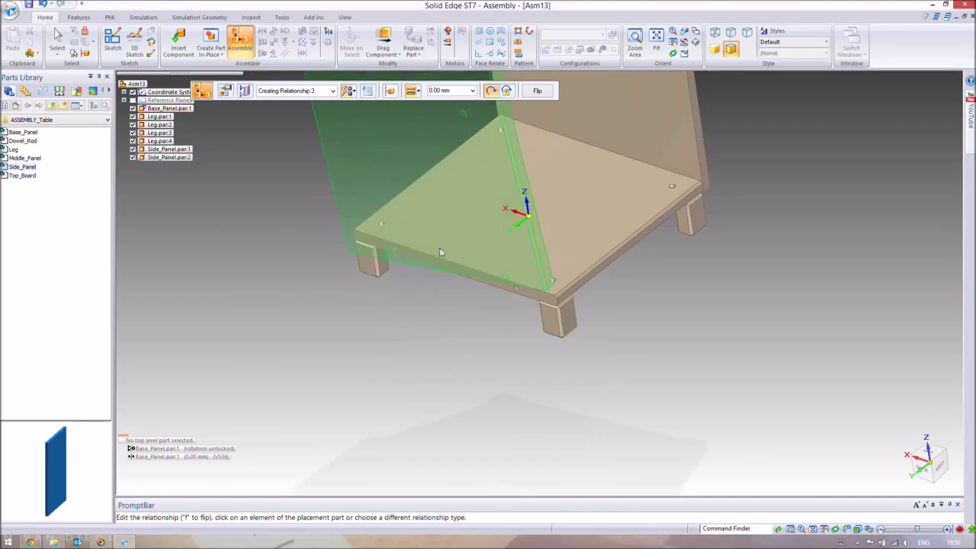
Axially align the second side panel's other lower dowel hole with the base panel's remaining edge hole to fully position the panel
{"action": "right_click", "coordinate": [505, 278]}
{"action": "left_click", "coordinate": [550, 291]}
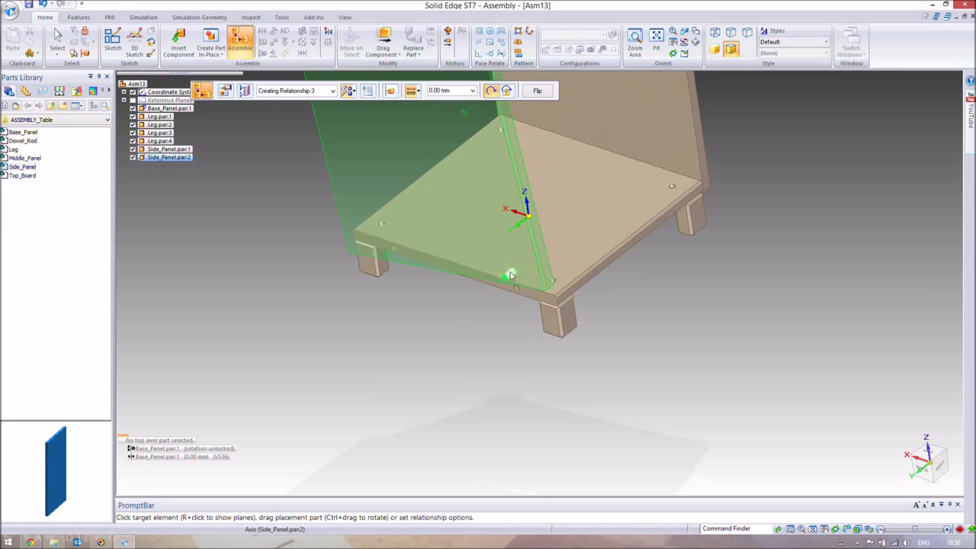
{"action": "left_click", "coordinate": [517, 291]}
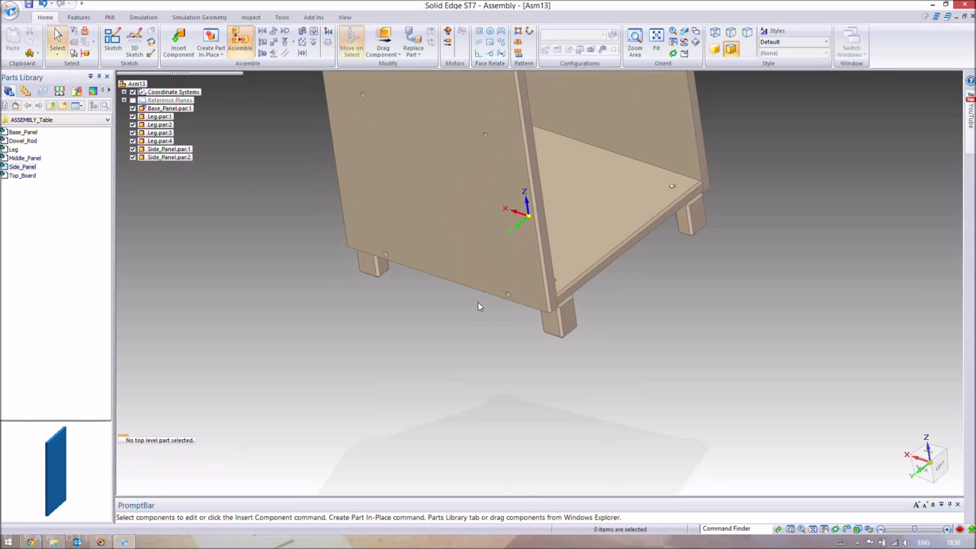
Insert Middle_Panel and mate its edge face with dowel holes to the second side panel's inner face with a 0.00 mm offset
{"action": "scroll", "coordinate": [477, 302], "scroll_direction": "down", "scroll_amount": 3}
{"action": "key", "text": "ctrl+i"}
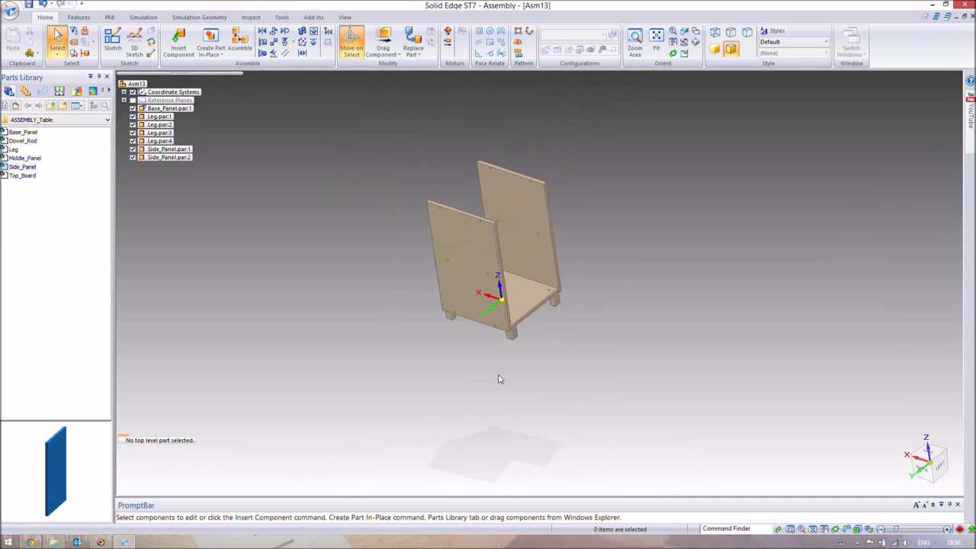
{"action": "key", "text": "ctrl+f"}
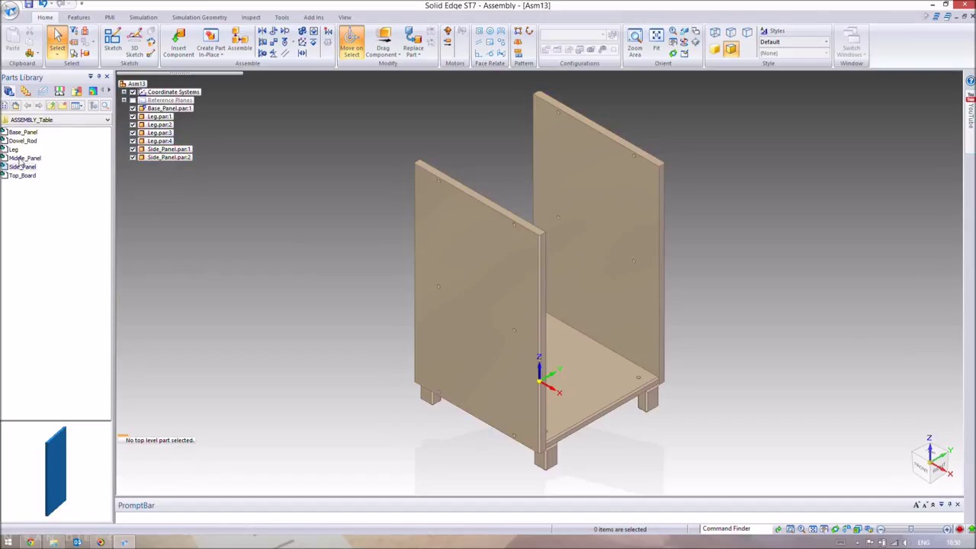
{"action": "left_click_drag", "start_coordinate": [849, 323], "coordinate": [850, 322]}
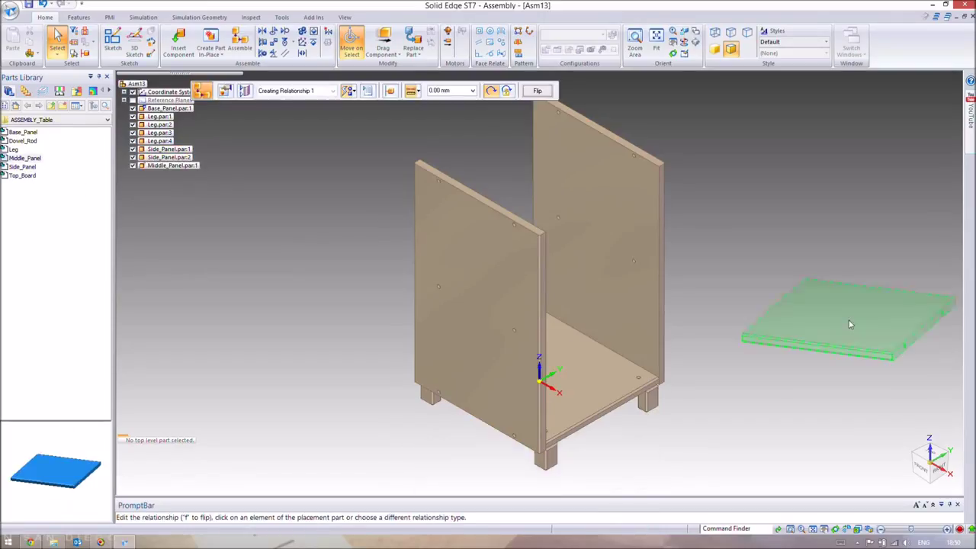
{"action": "left_click", "coordinate": [919, 342]}
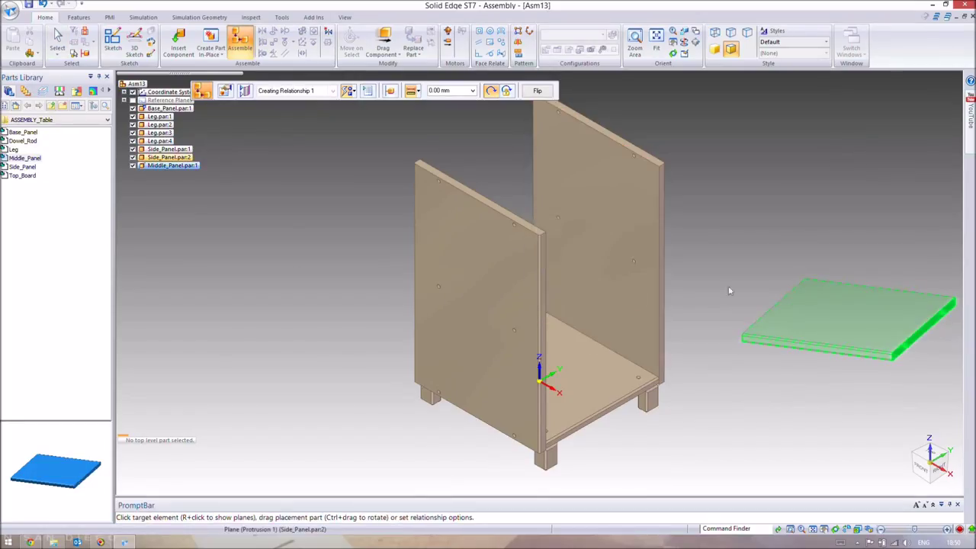
{"action": "left_click", "coordinate": [682, 286]}
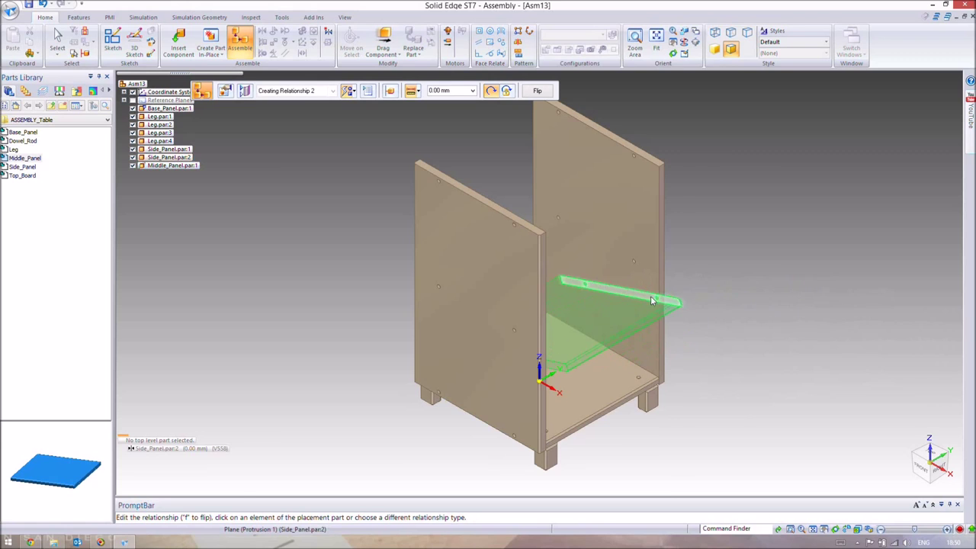
Axially align one of the middle panel's edge dowel holes with the rear mid-height hole in the second side panel
{"action": "scroll", "coordinate": [579, 293], "scroll_direction": "up", "scroll_amount": 3}
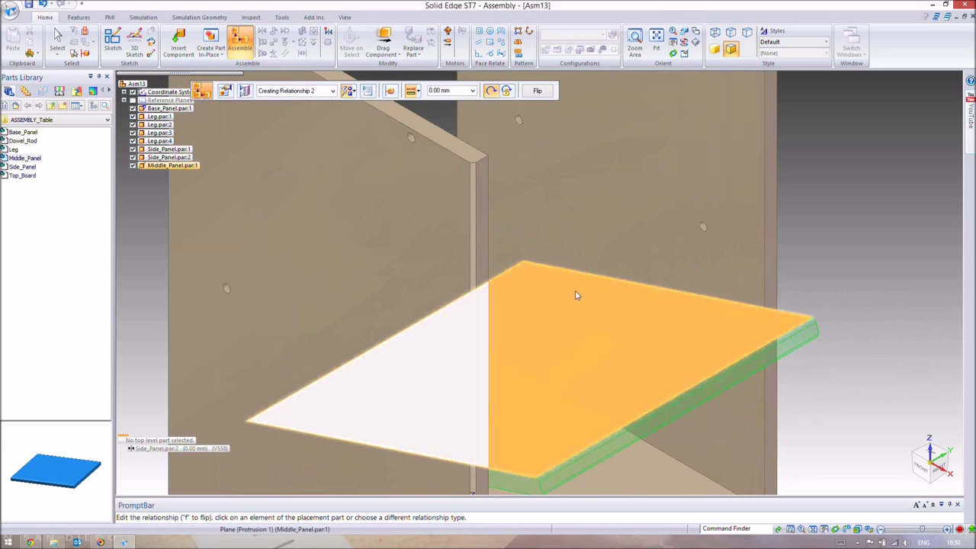
{"action": "right_click", "coordinate": [576, 295]}
{"action": "left_click", "coordinate": [614, 301]}
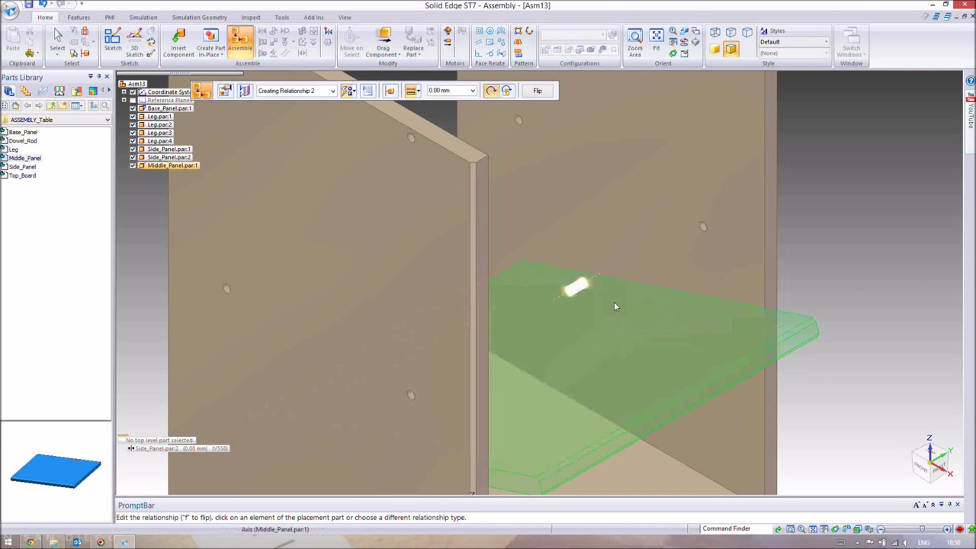
{"action": "left_click", "coordinate": [515, 122]}
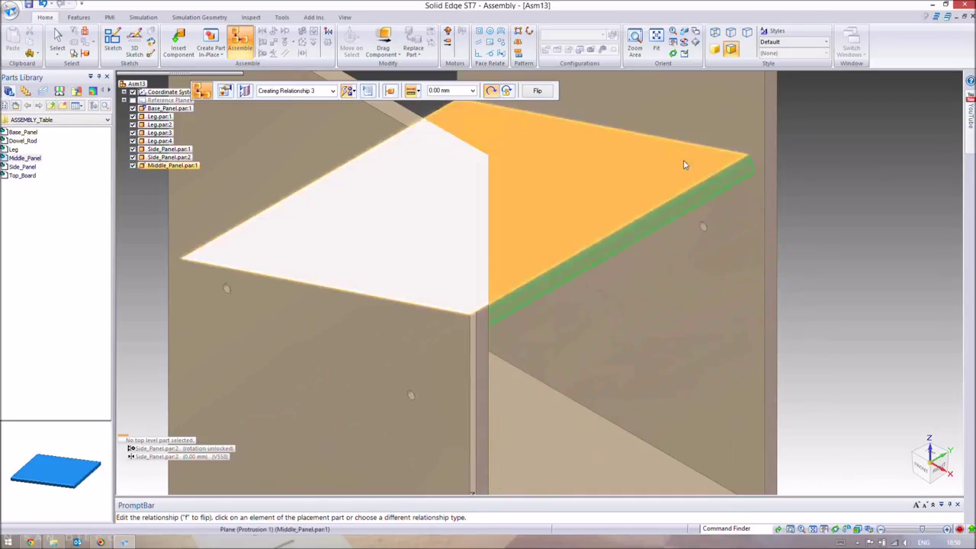
Axially align the middle panel's other edge dowel hole with the side panel's front mid-height hole to fully position the shelf
{"action": "right_click", "coordinate": [682, 164]}
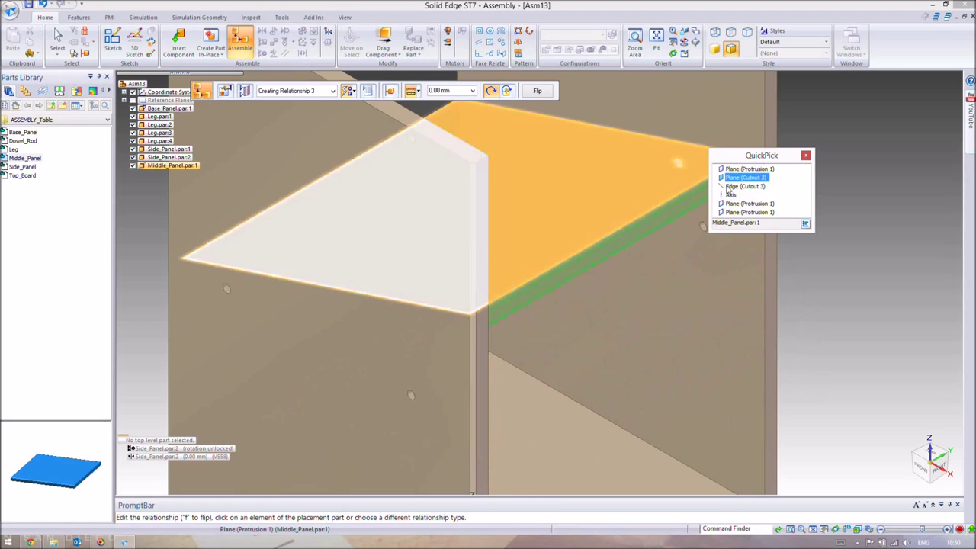
{"action": "left_click", "coordinate": [730, 195]}
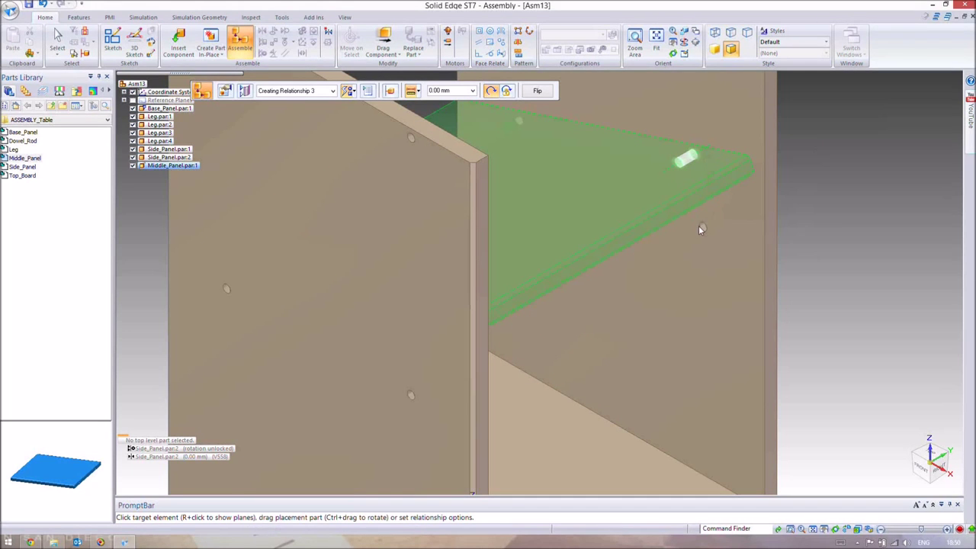
{"action": "left_click", "coordinate": [703, 227]}
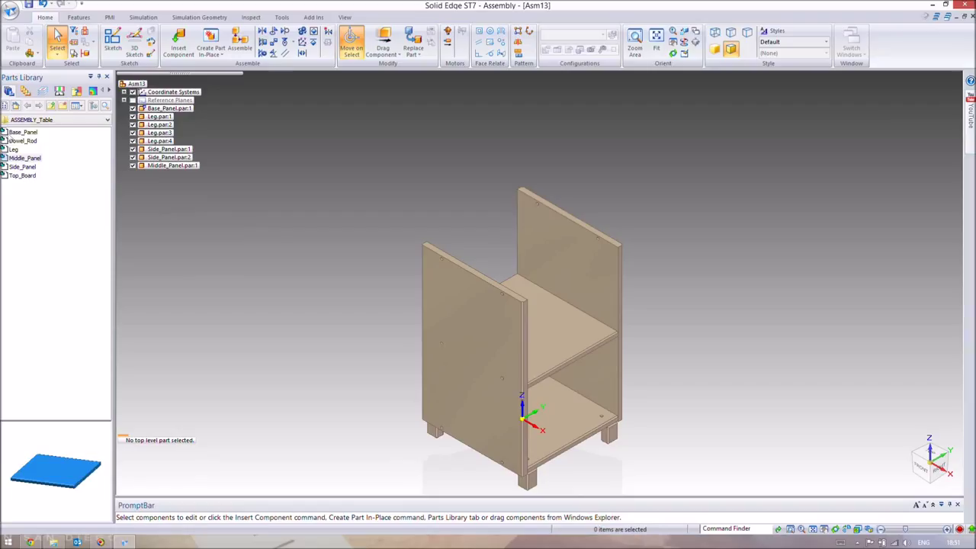
Insert a second Base_Panel and mate its edge face to the second side panel's inner face at 0.00 mm offset, flipping its orientation
{"action": "left_click_drag", "start_coordinate": [12, 135], "coordinate": [612, 170]}
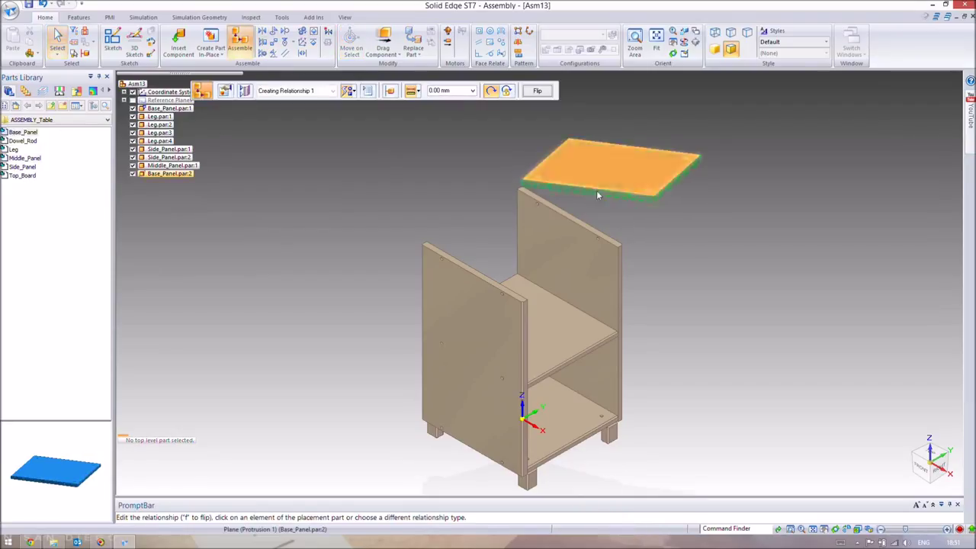
{"action": "left_click", "coordinate": [597, 196]}
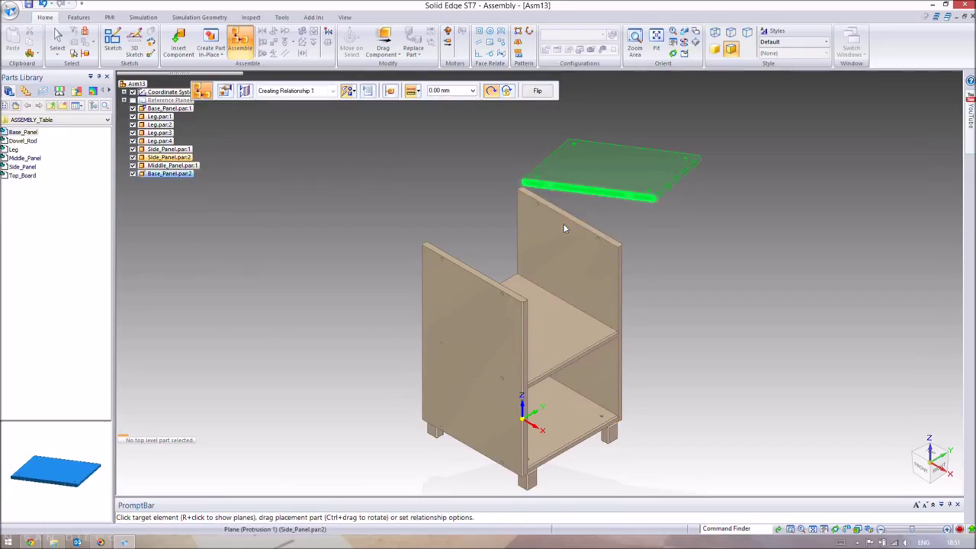
{"action": "left_click", "coordinate": [563, 223]}
{"action": "left_click", "coordinate": [537, 91]}
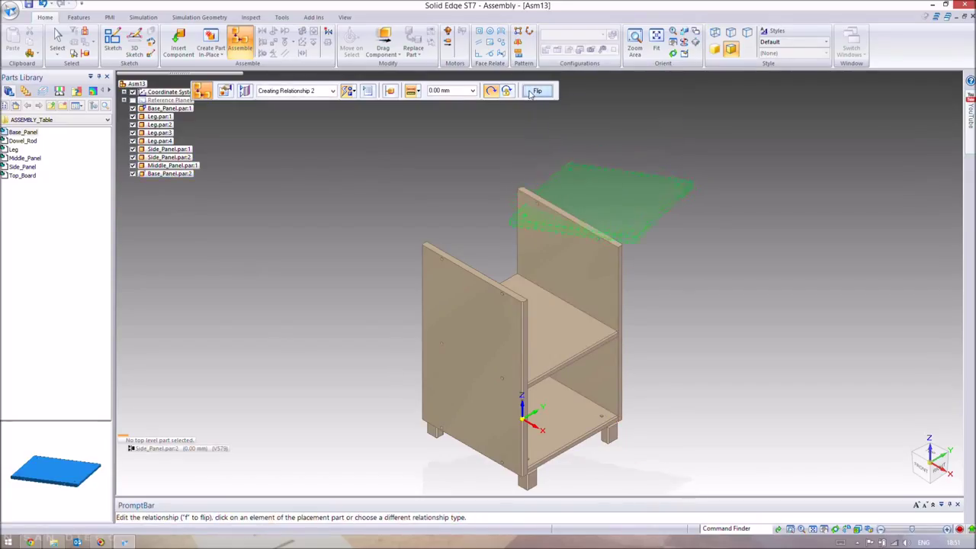
Axially align one of the second base panel's edge dowel holes with the front upper hole in the second side panel
{"action": "scroll", "coordinate": [568, 244], "scroll_direction": "up", "scroll_amount": 3}
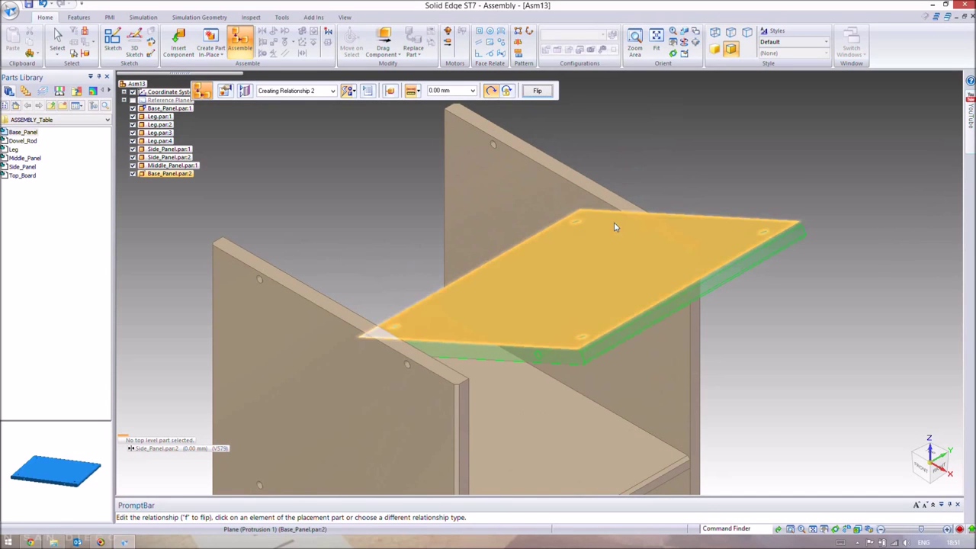
{"action": "middle_click_drag", "start_coordinate": [613, 227], "coordinate": [616, 261]}
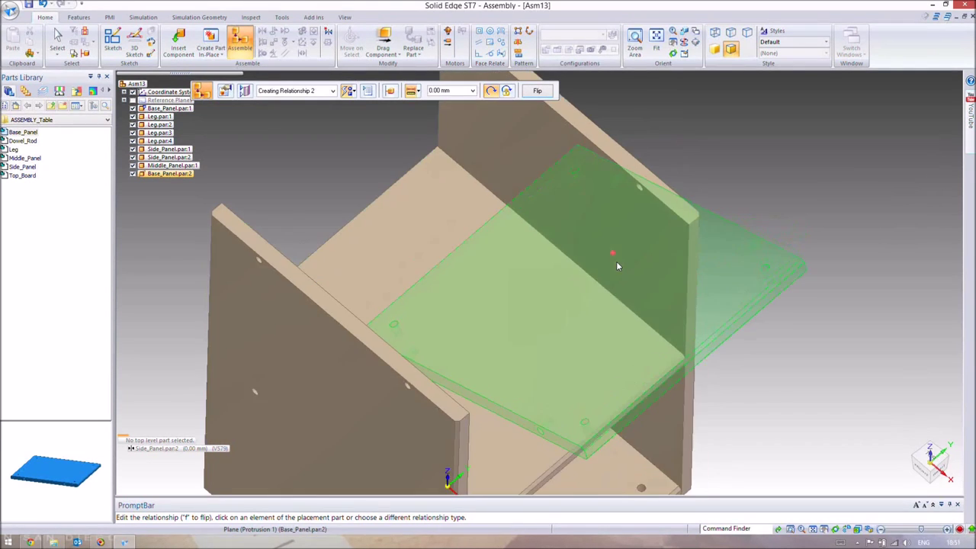
{"action": "right_click", "coordinate": [769, 267]}
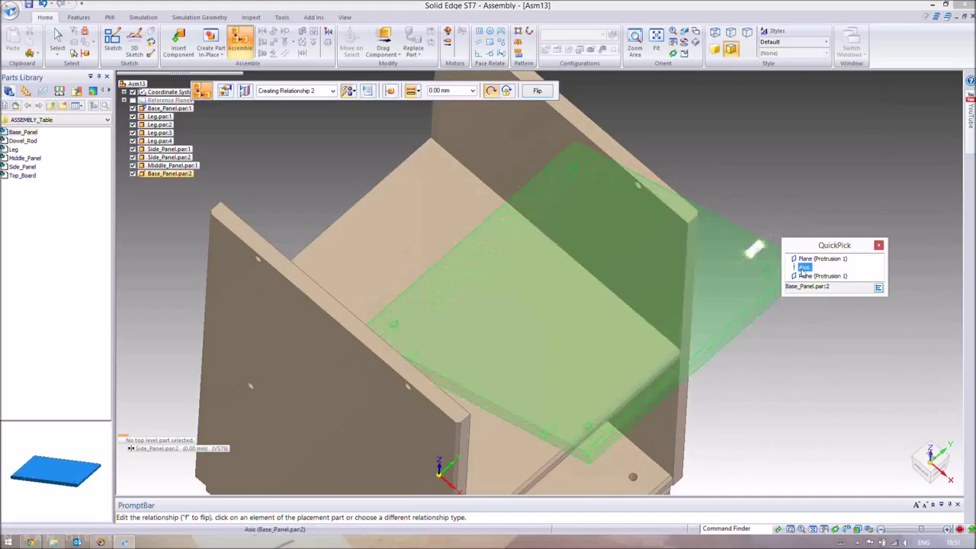
{"action": "left_click", "coordinate": [804, 267]}
{"action": "left_click", "coordinate": [638, 187]}
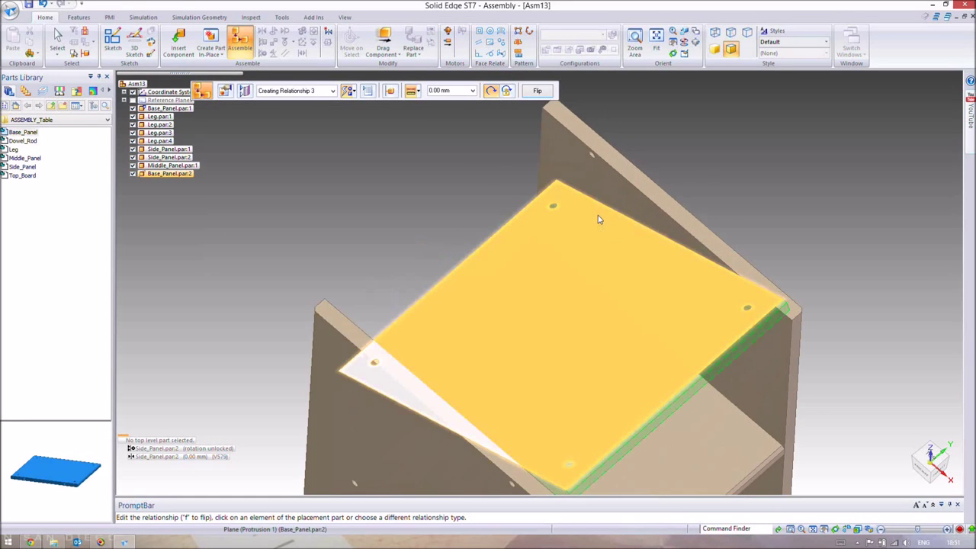
Axially align the second base panel's other edge dowel hole with the side panel's rear upper hole to fully position the panel
{"action": "right_click", "coordinate": [598, 216]}
{"action": "left_click", "coordinate": [598, 216]}
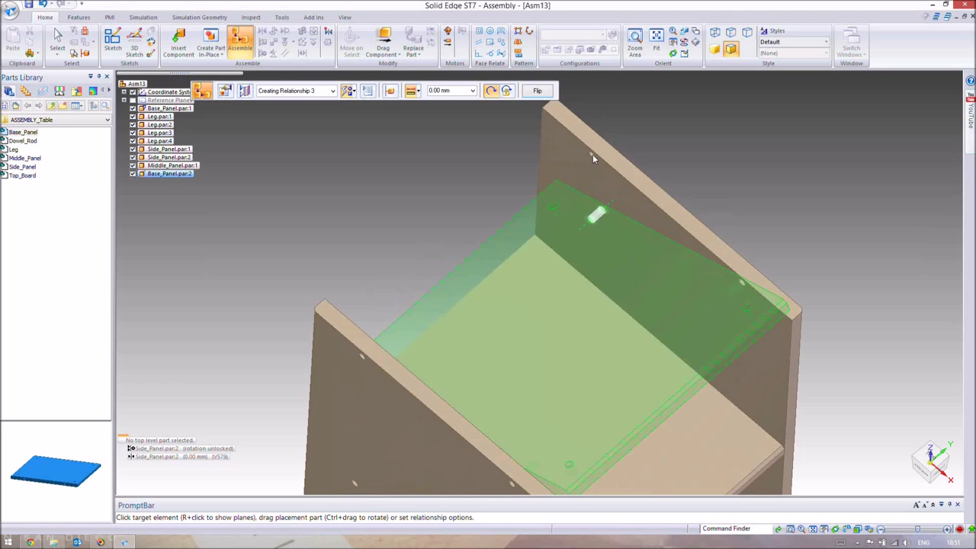
{"action": "left_click", "coordinate": [593, 154]}
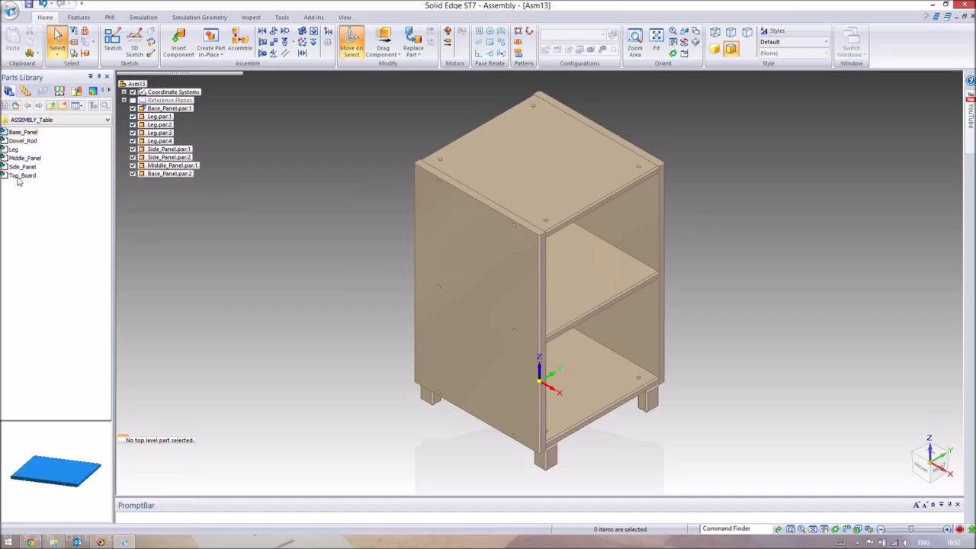
Insert the Top_Board part and axially align one of its dowel holes with a corner hole in the upper base panel
{"action": "left_click_drag", "start_coordinate": [788, 225], "coordinate": [787, 225]}
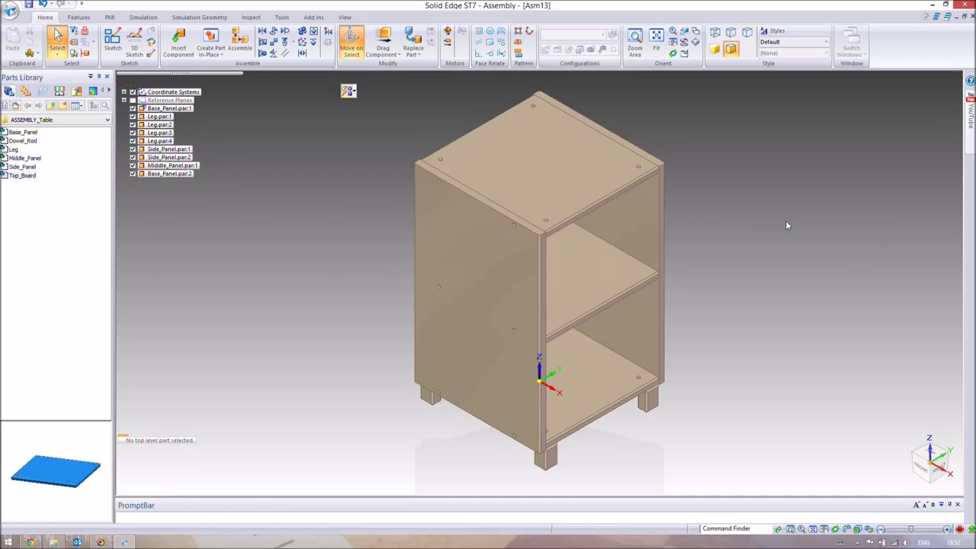
{"action": "left_click", "coordinate": [714, 242]}
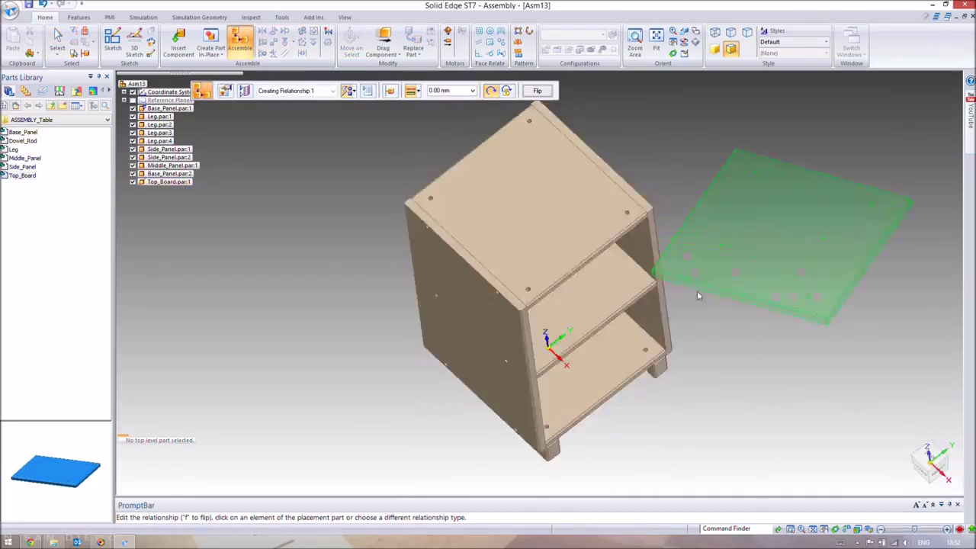
{"action": "middle_click_drag", "start_coordinate": [697, 291], "coordinate": [678, 325]}
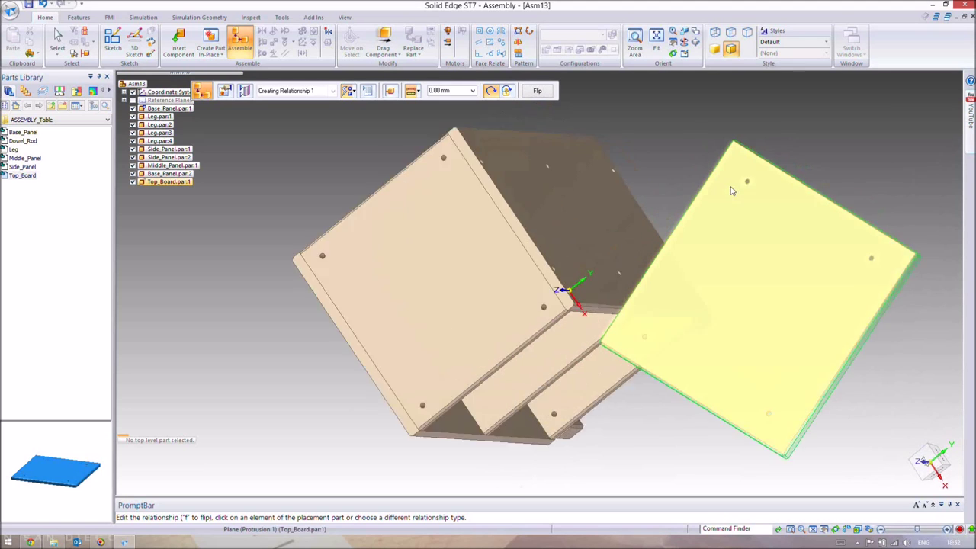
{"action": "scroll", "coordinate": [744, 183], "scroll_direction": "up", "scroll_amount": 6}
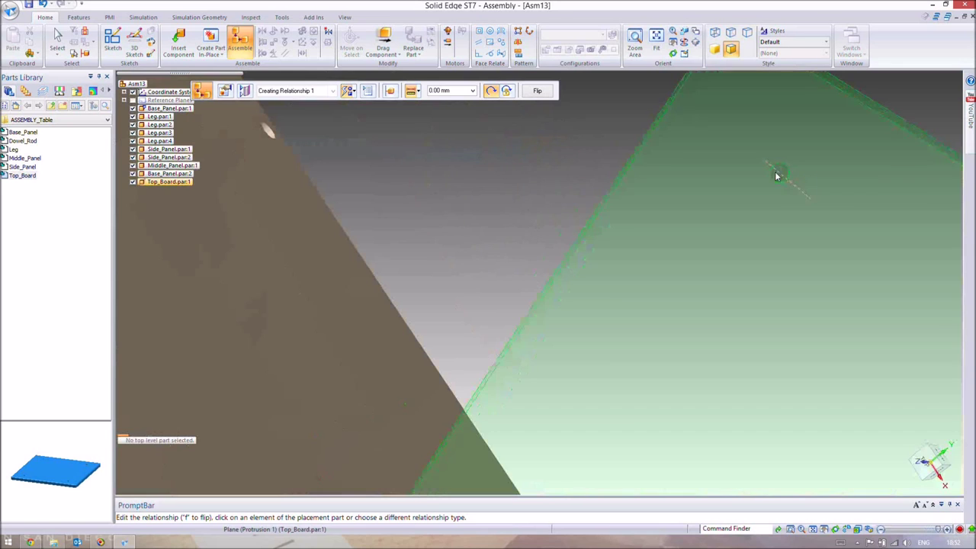
{"action": "scroll", "coordinate": [721, 200], "scroll_direction": "down", "scroll_amount": 5}
{"action": "scroll", "coordinate": [720, 200], "scroll_direction": "down", "scroll_amount": 2}
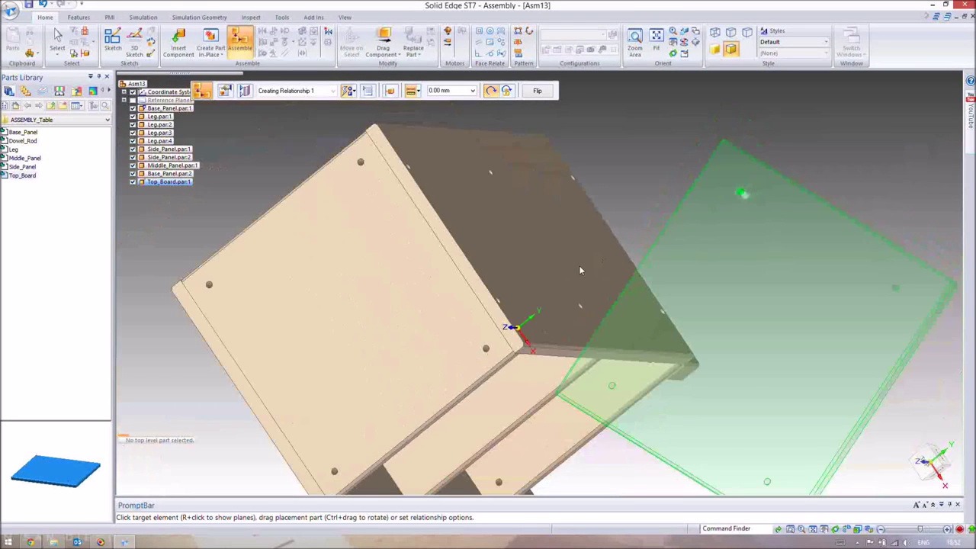
{"action": "mouse_move", "coordinate": [579, 263]}
{"action": "middle_mouse_down"}
{"action": "mouse_move", "coordinate": [597, 252]}
{"action": "mouse_move", "coordinate": [574, 268]}
{"action": "middle_mouse_up"}
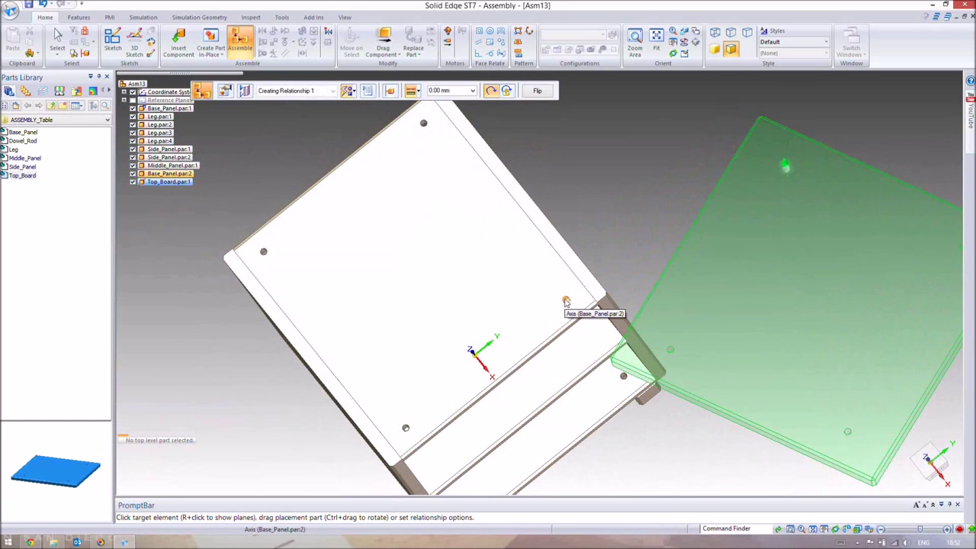
{"action": "left_click", "coordinate": [565, 301]}
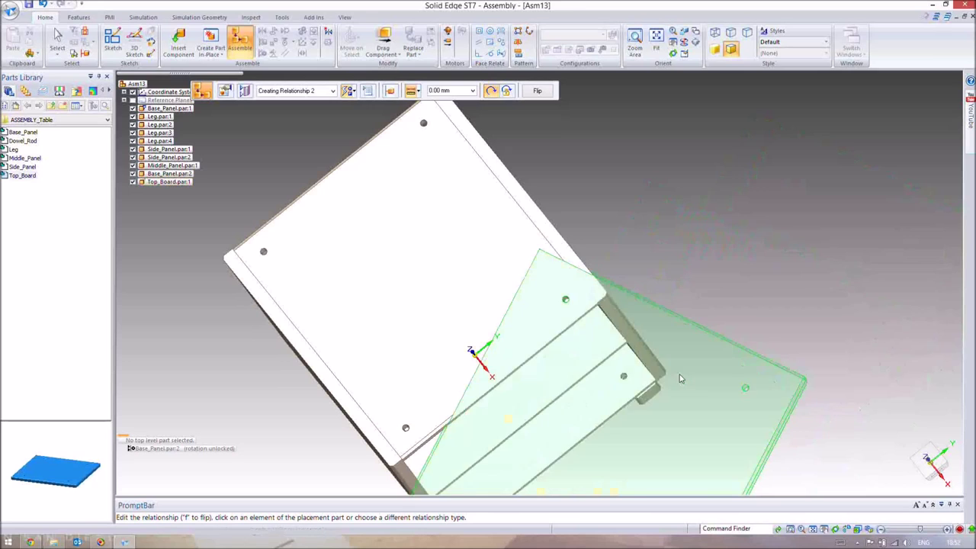
Axially align a second dowel hole of the top board with the upper base panel's other hole along the cabinet's open front
{"action": "right_click", "coordinate": [753, 397]}
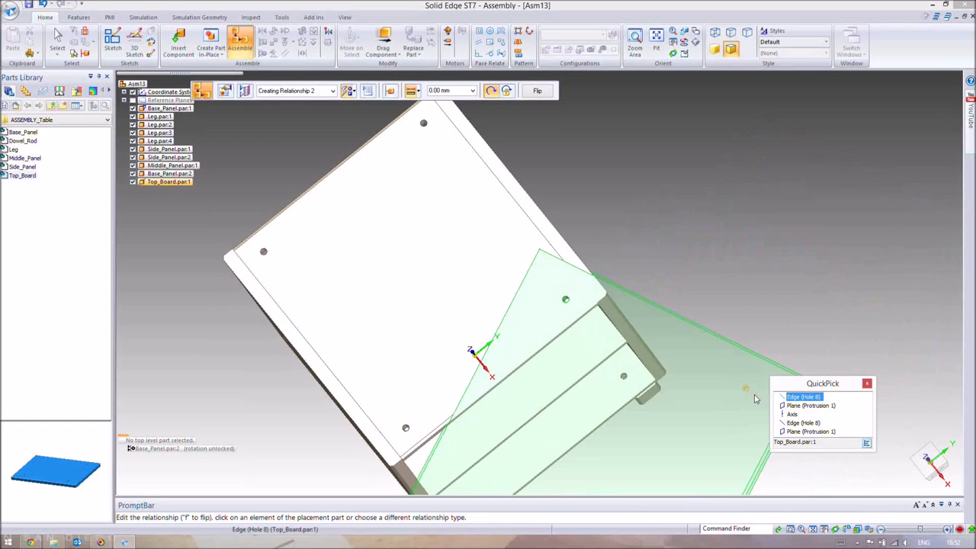
{"action": "left_click", "coordinate": [793, 414]}
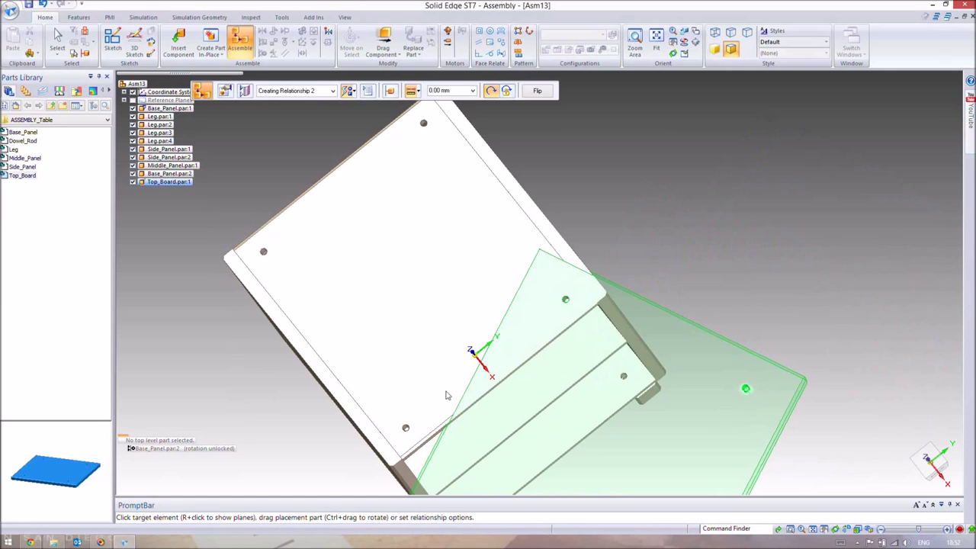
{"action": "left_click", "coordinate": [405, 429]}
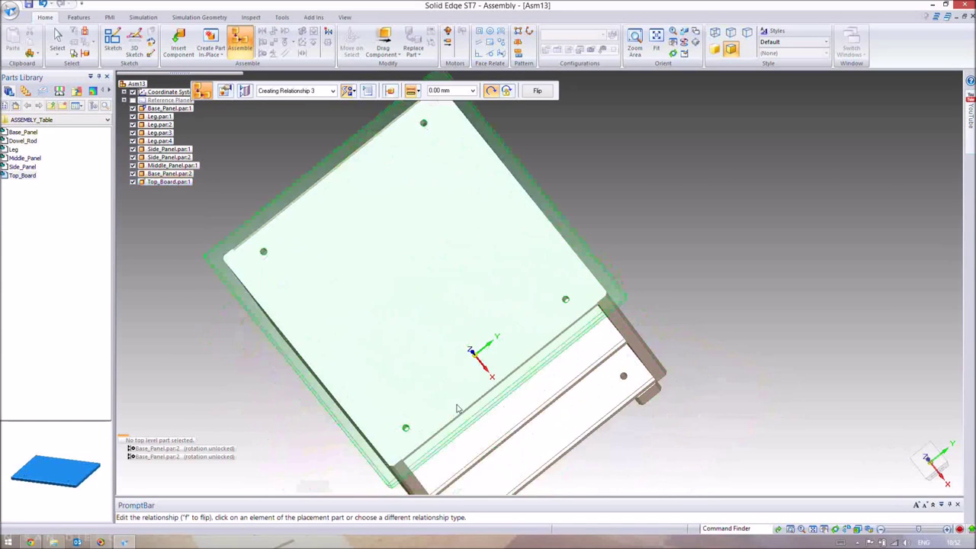
Mate the top board's underside to the top of the cabinet at 0.00 mm offset to finish positioning the board
{"action": "key", "text": "ctrl+i"}
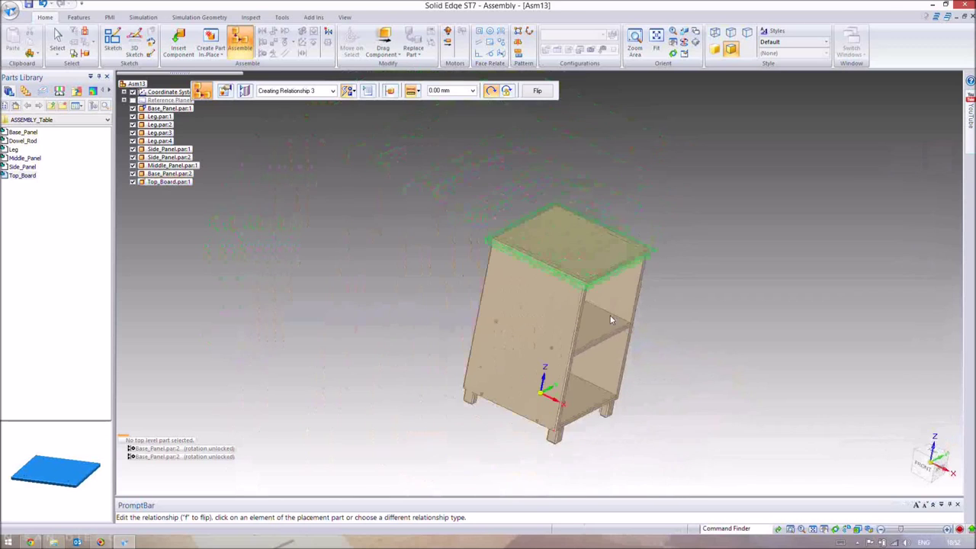
{"action": "key", "text": "ctrl+f"}
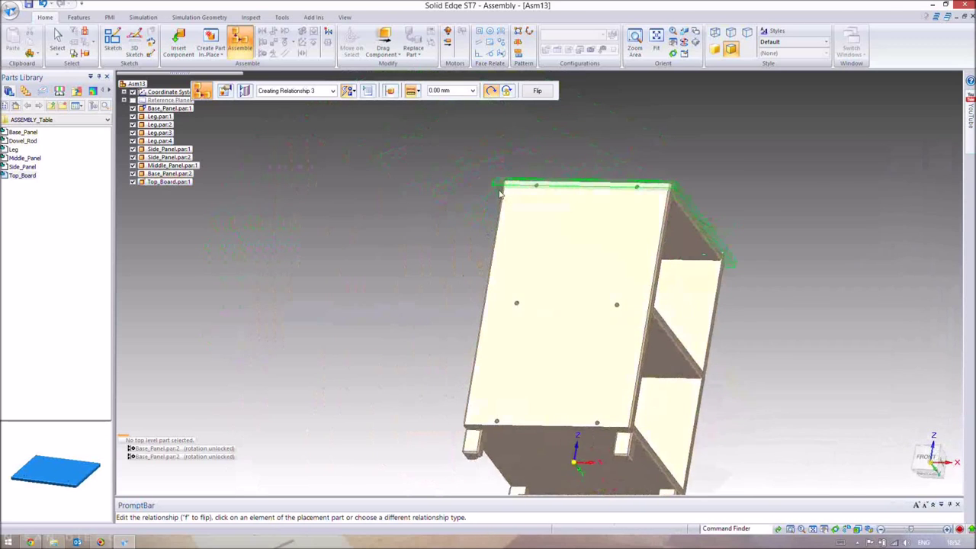
{"action": "scroll", "coordinate": [500, 193], "scroll_direction": "up", "scroll_amount": 3}
{"action": "left_click", "coordinate": [501, 196]}
{"action": "middle_click_drag", "start_coordinate": [517, 211], "coordinate": [577, 218]}
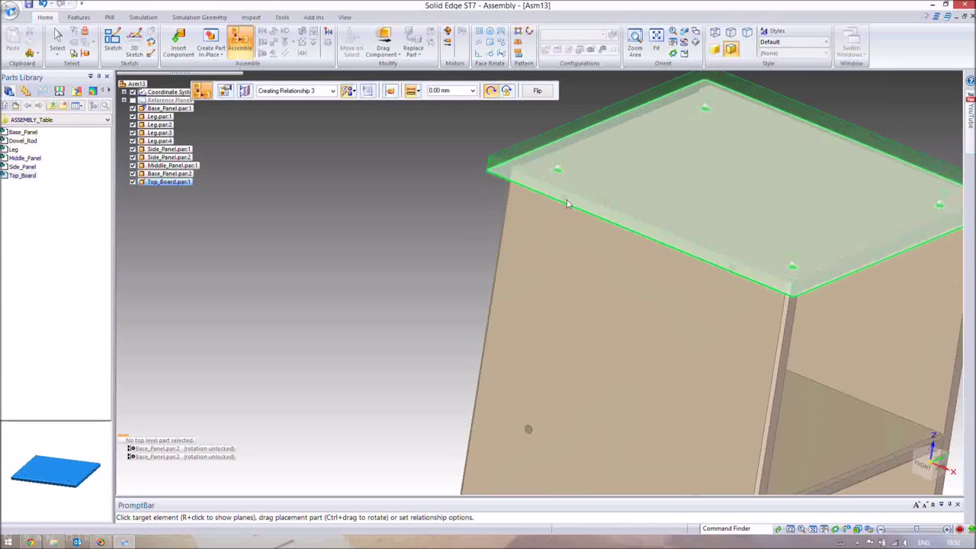
{"action": "left_click", "coordinate": [566, 205]}
{"action": "key", "text": "Escape"}
{"action": "key", "text": "ctrl+i"}
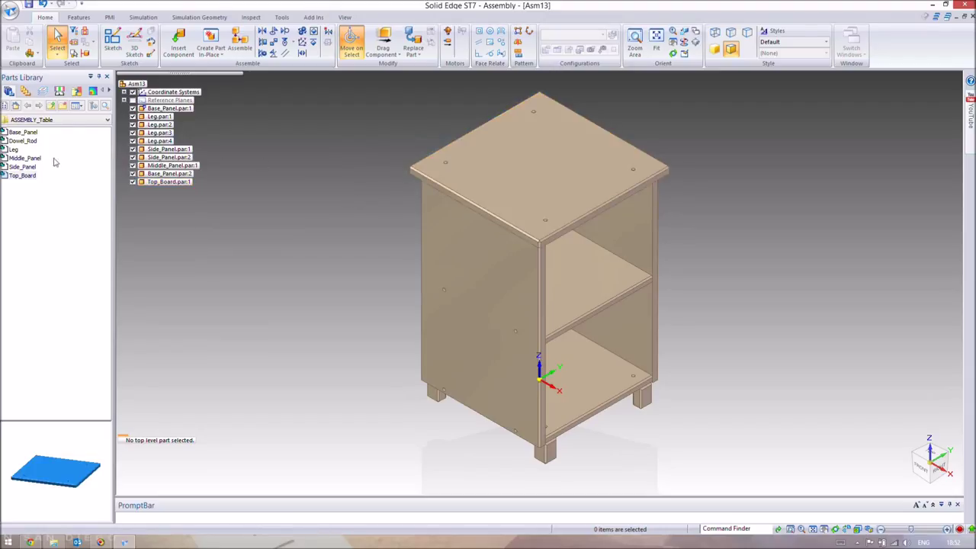
Insert a Dowel_Rod and mate its end face to the top board's upper surface at 0.00 mm offset
{"action": "left_click_drag", "start_coordinate": [23, 144], "coordinate": [200, 145]}
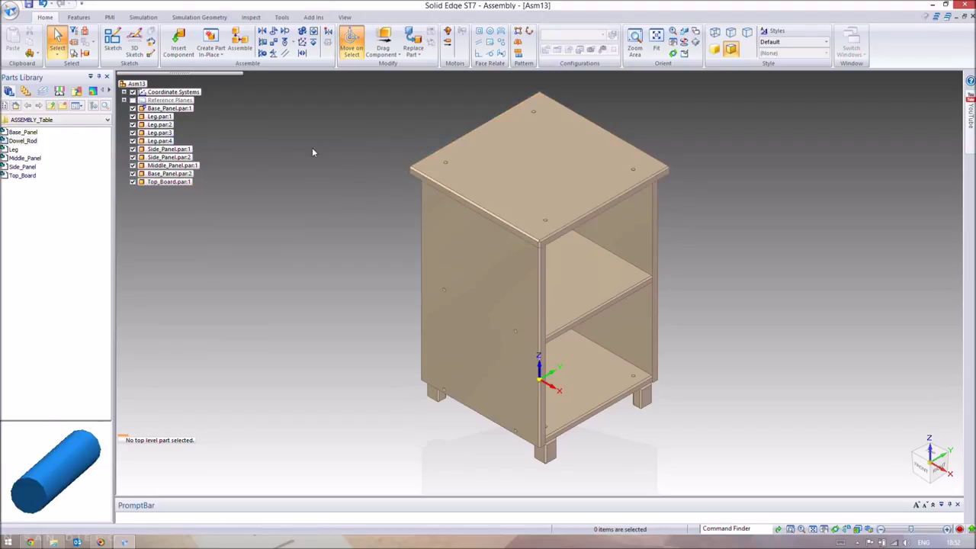
{"action": "left_click_drag", "start_coordinate": [312, 147], "coordinate": [312, 147]}
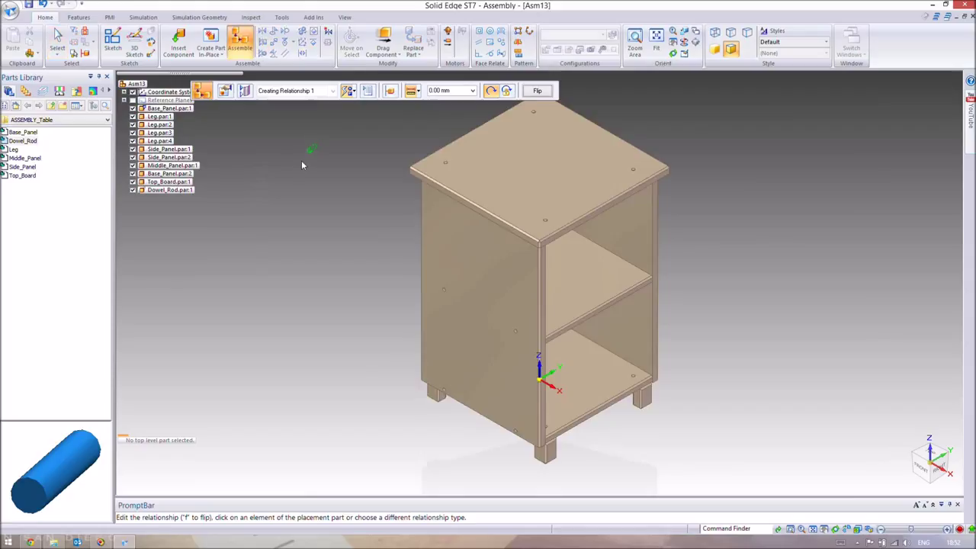
{"action": "scroll", "coordinate": [302, 160], "scroll_direction": "up", "scroll_amount": 2}
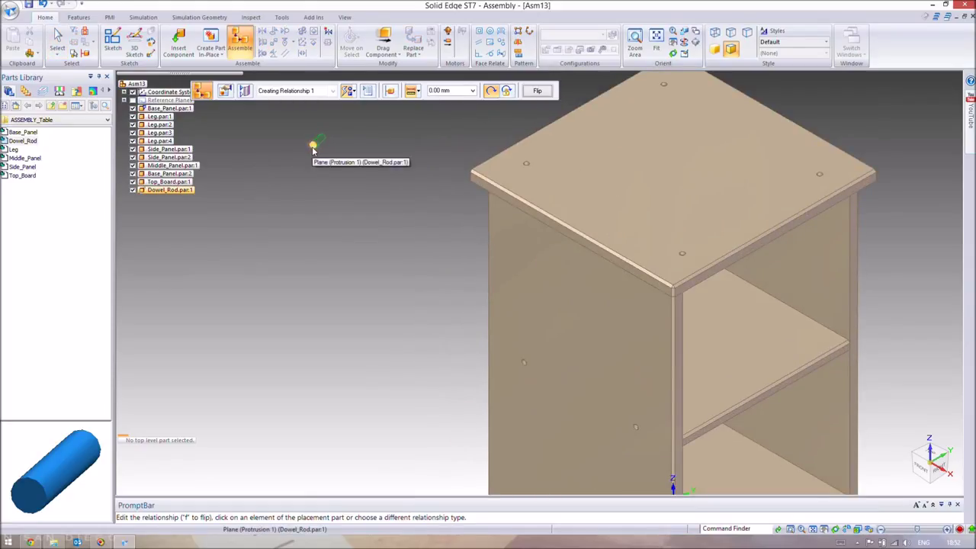
{"action": "left_click", "coordinate": [312, 148]}
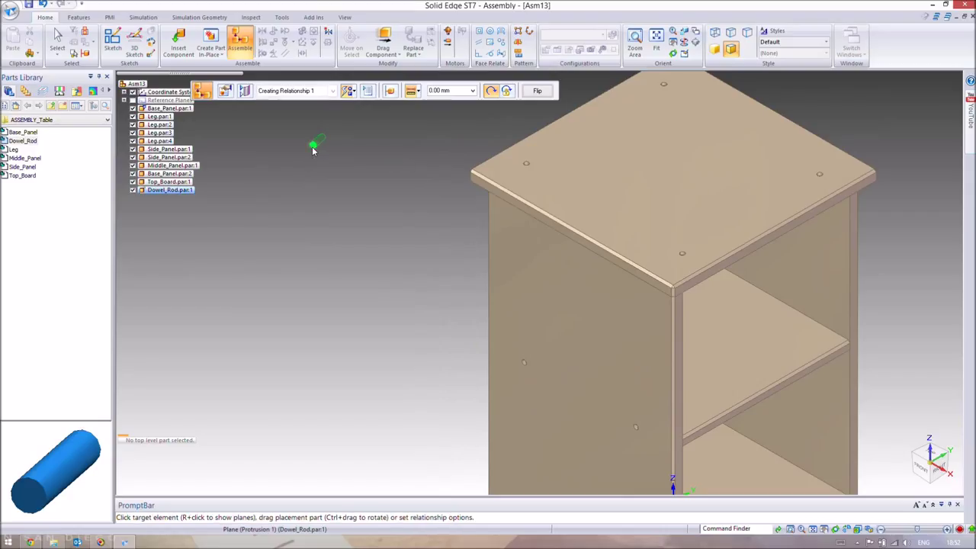
{"action": "left_click", "coordinate": [545, 168]}
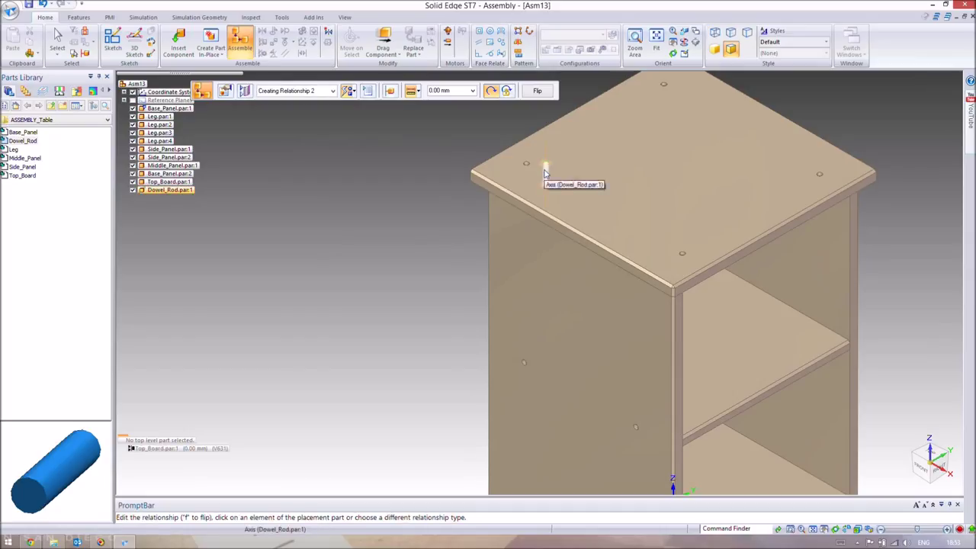
Axially align the dowel rod with the top board's rear corner hole above the first side panel
{"action": "left_click", "coordinate": [543, 166]}
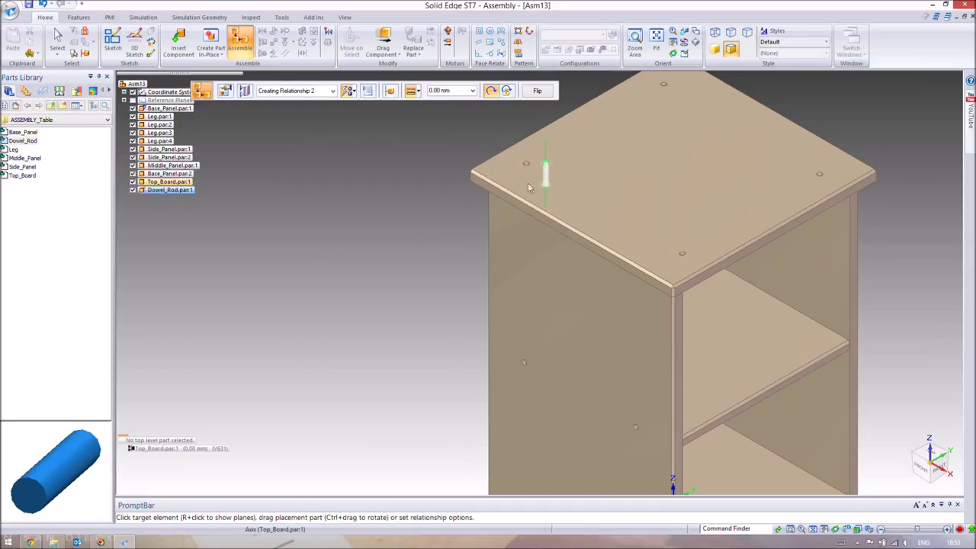
{"action": "left_click", "coordinate": [538, 204]}
{"action": "middle_click_drag", "start_coordinate": [747, 287], "coordinate": [621, 217]}
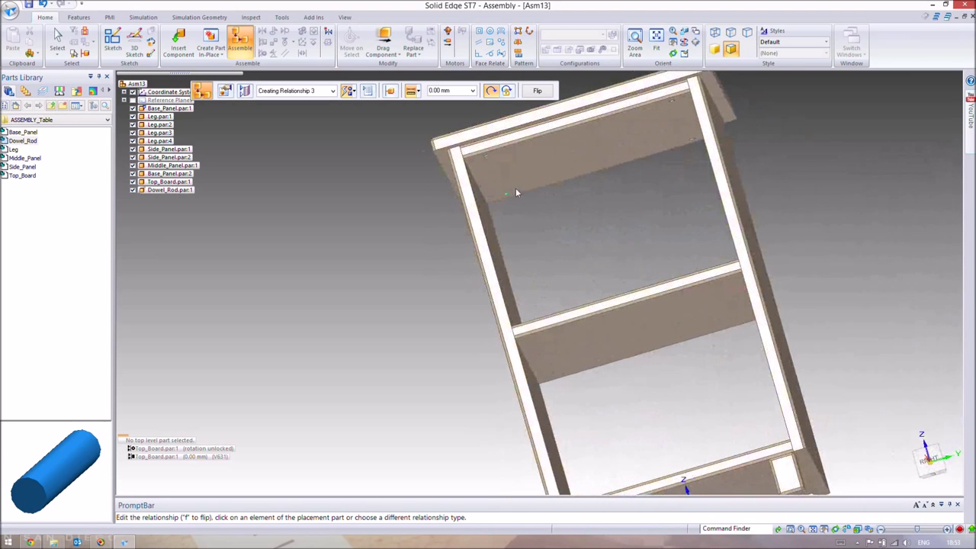
{"action": "middle_click_drag", "start_coordinate": [570, 246], "coordinate": [580, 258]}
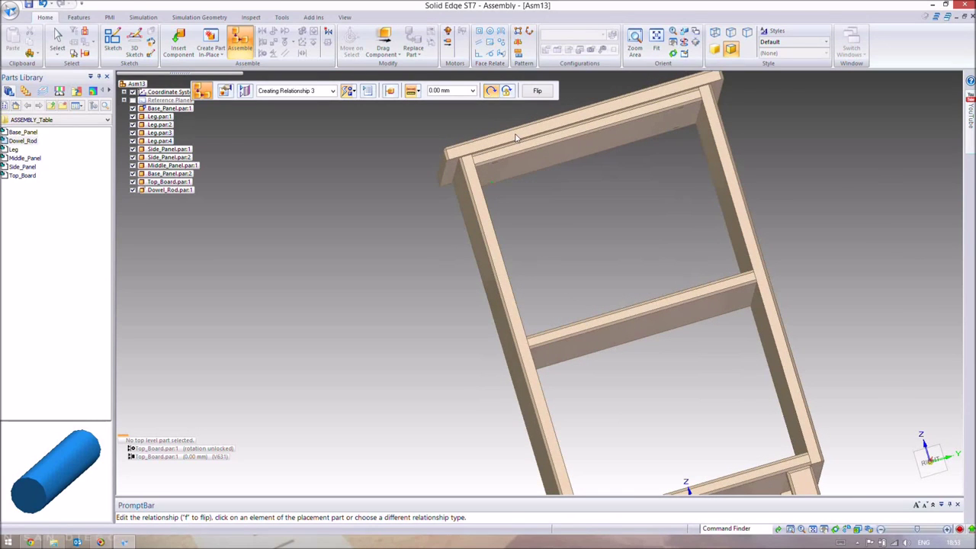
{"action": "middle_click_drag", "start_coordinate": [558, 225], "coordinate": [567, 270]}
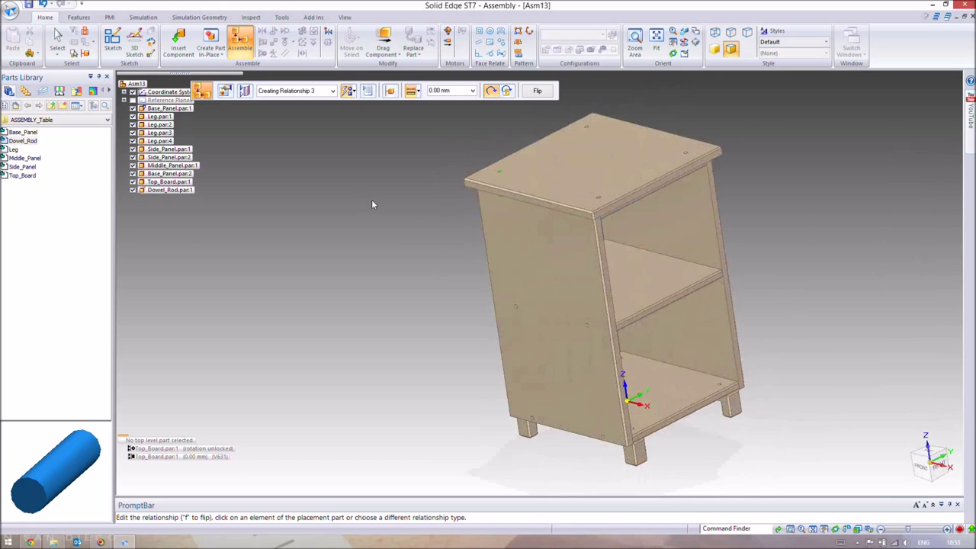
Insert a second Dowel_Rod in the first side panel's rear upper hole, aligning axes and mating its end to the outer face at 0.00 mm
{"action": "scroll", "coordinate": [450, 229], "scroll_direction": "up", "scroll_amount": 3}
{"action": "middle_click_drag", "start_coordinate": [520, 243], "coordinate": [174, 162]}
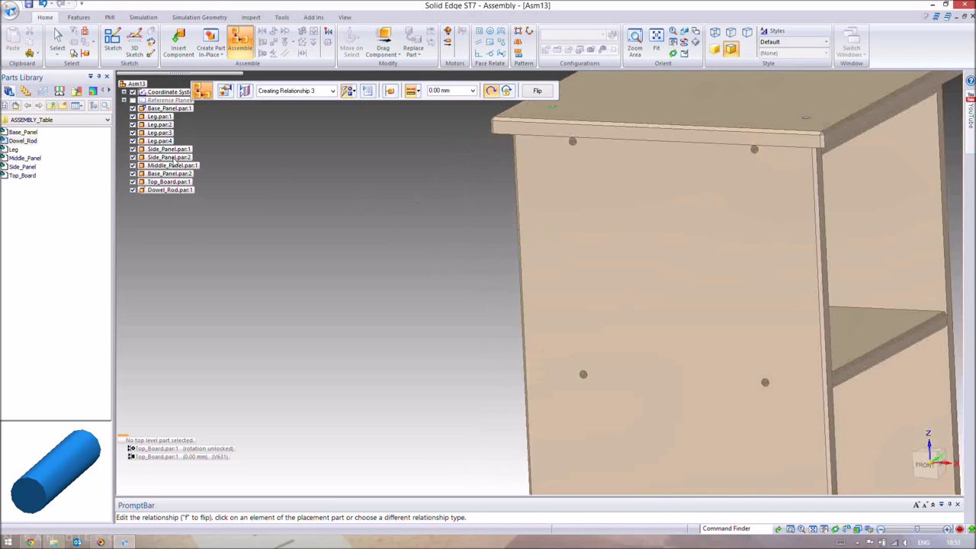
{"action": "left_click_drag", "start_coordinate": [17, 147], "coordinate": [418, 210]}
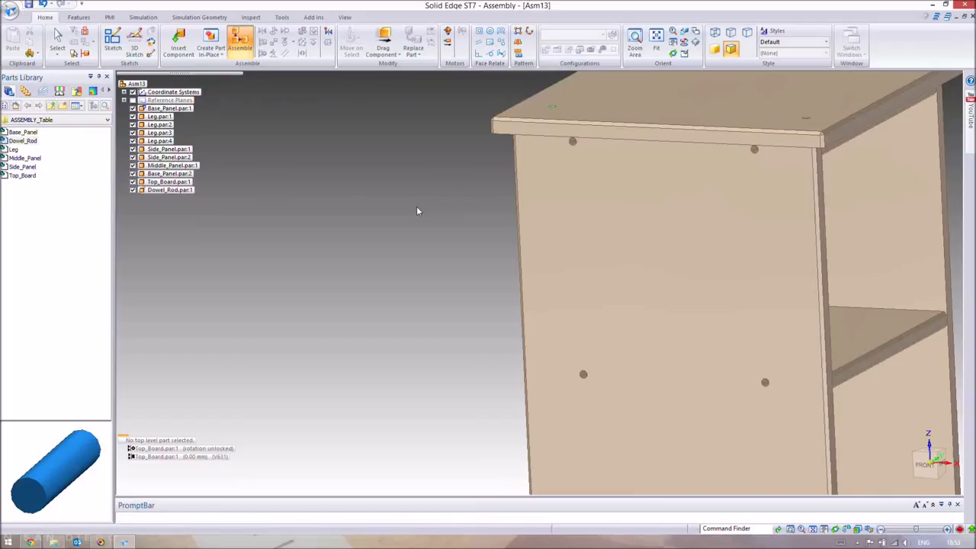
{"action": "left_click", "coordinate": [412, 208]}
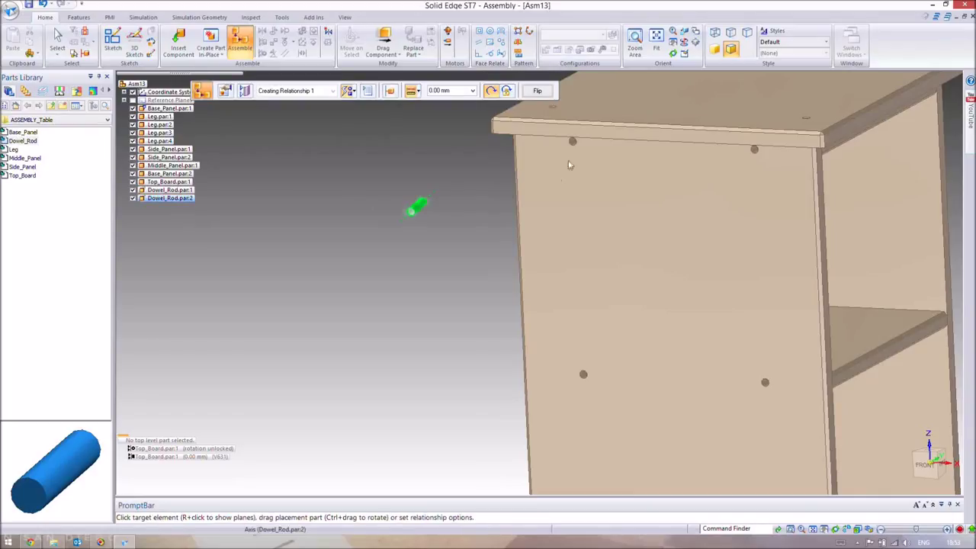
{"action": "left_click", "coordinate": [572, 145]}
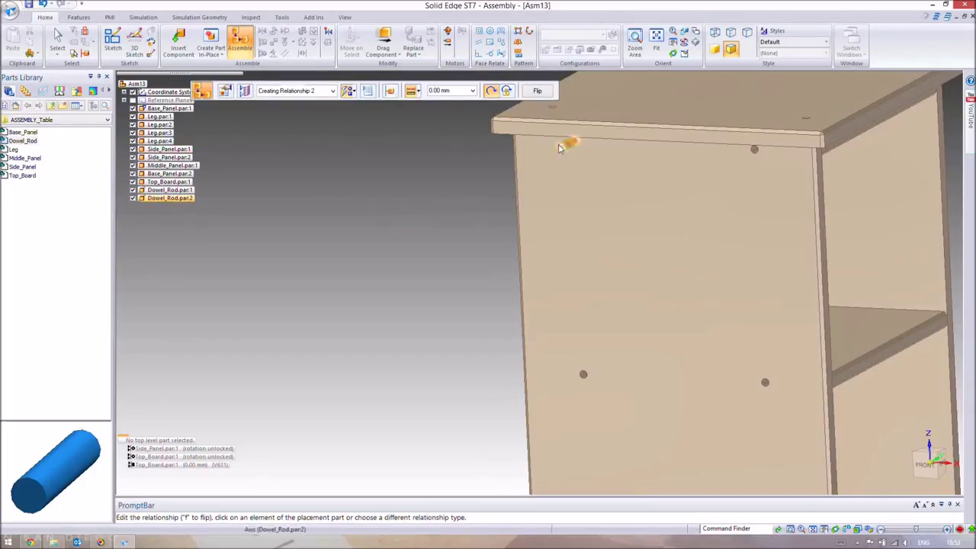
{"action": "left_click", "coordinate": [562, 151]}
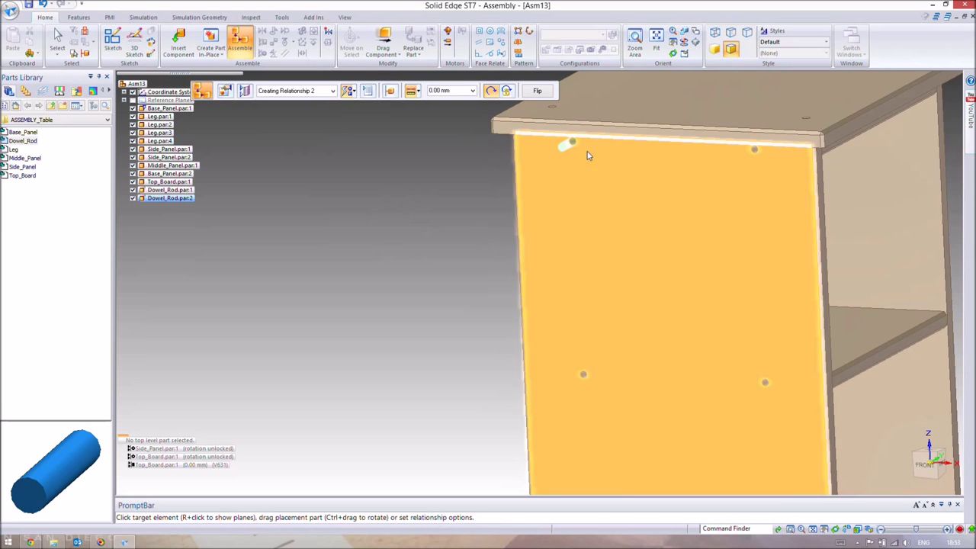
{"action": "left_click", "coordinate": [597, 184]}
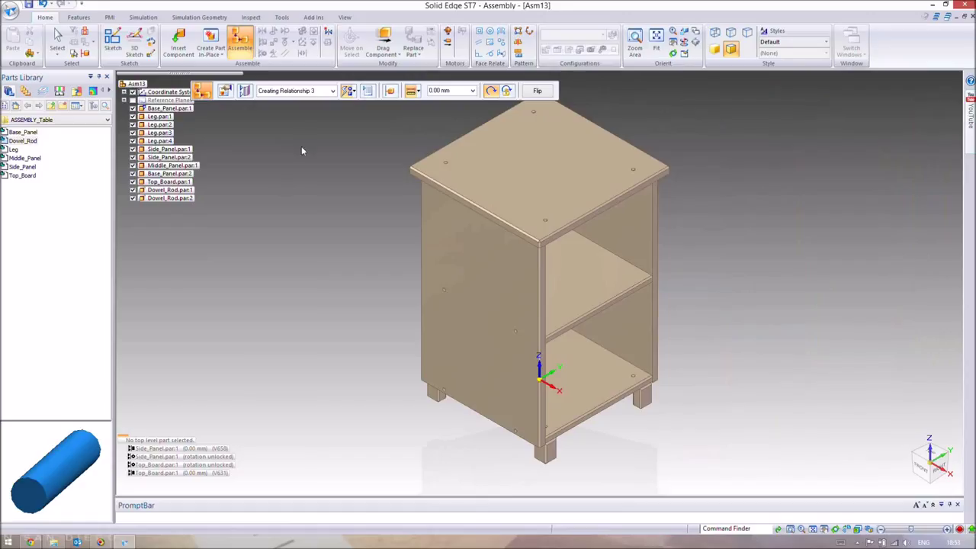
Add a distance dimension for the cabinet's overall height, from the top board's edge to the bottom of a leg
{"action": "left_click", "coordinate": [197, 18]}
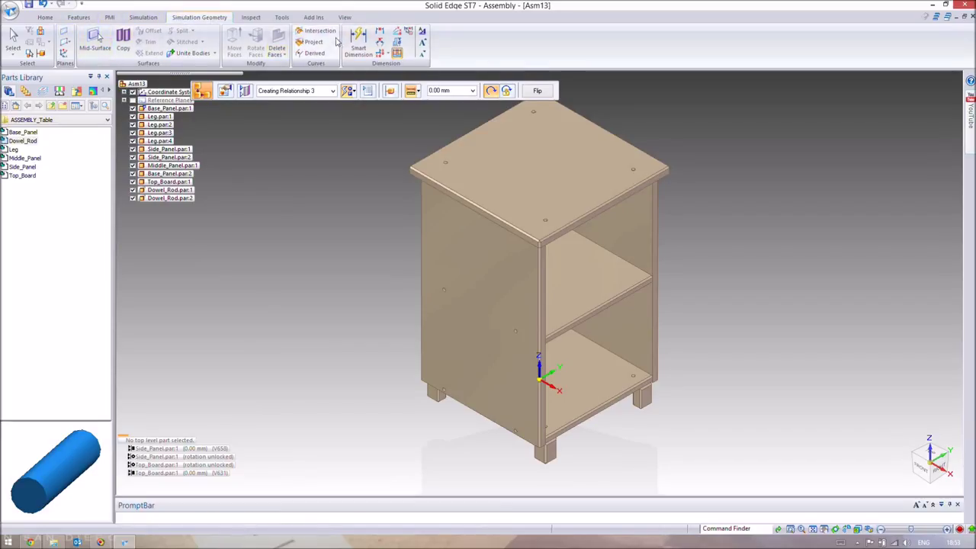
{"action": "left_click", "coordinate": [382, 35]}
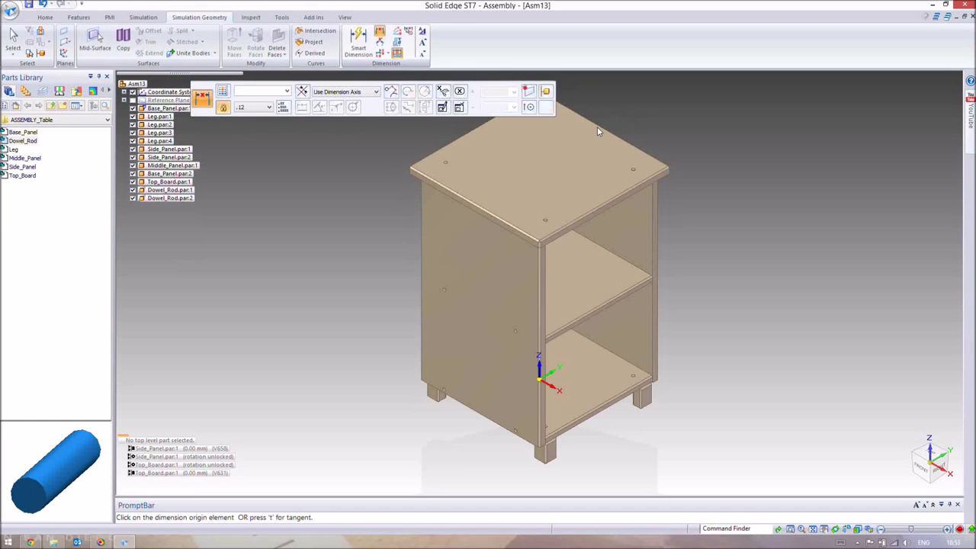
{"action": "middle_click_drag", "start_coordinate": [622, 167], "coordinate": [635, 186]}
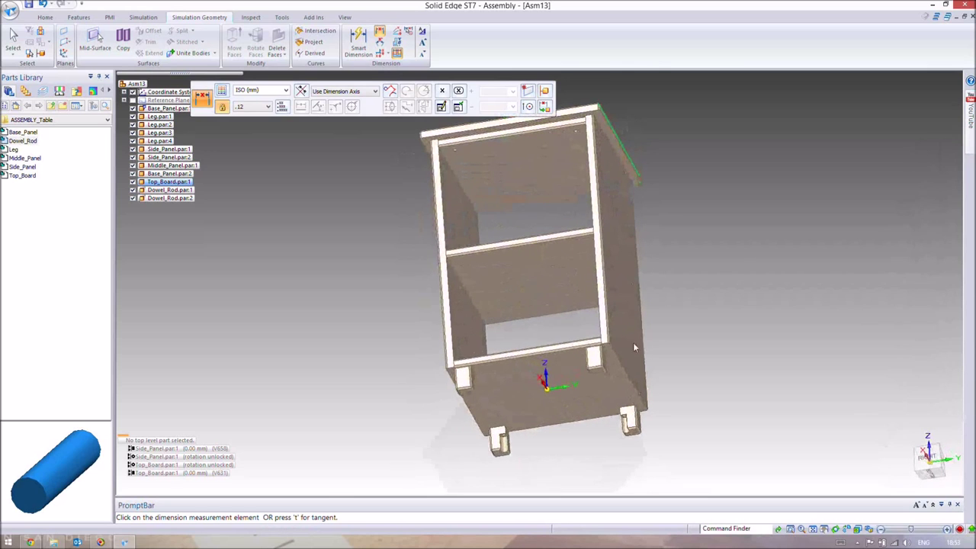
{"action": "scroll", "coordinate": [610, 347], "scroll_direction": "up", "scroll_amount": 5}
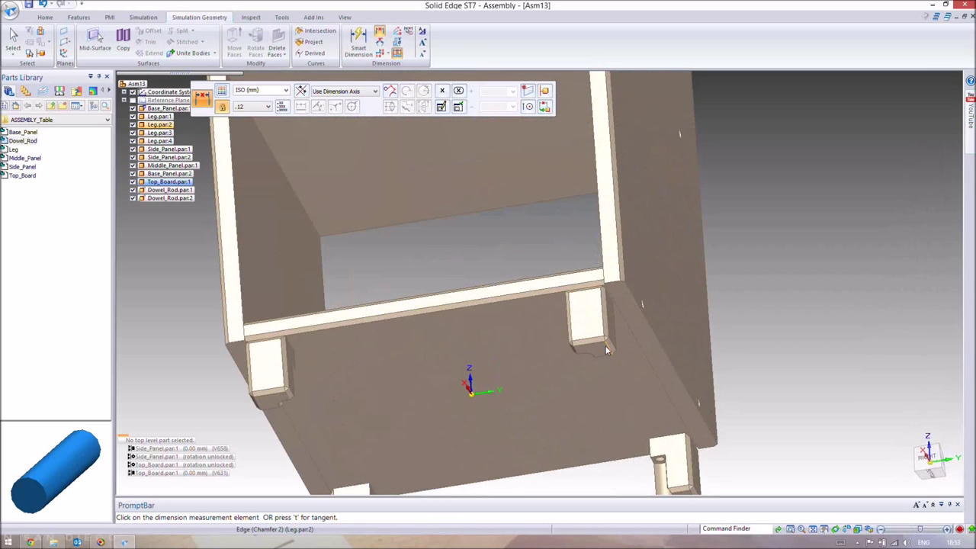
{"action": "left_click", "coordinate": [604, 351]}
{"action": "middle_click_drag", "start_coordinate": [595, 370], "coordinate": [717, 317]}
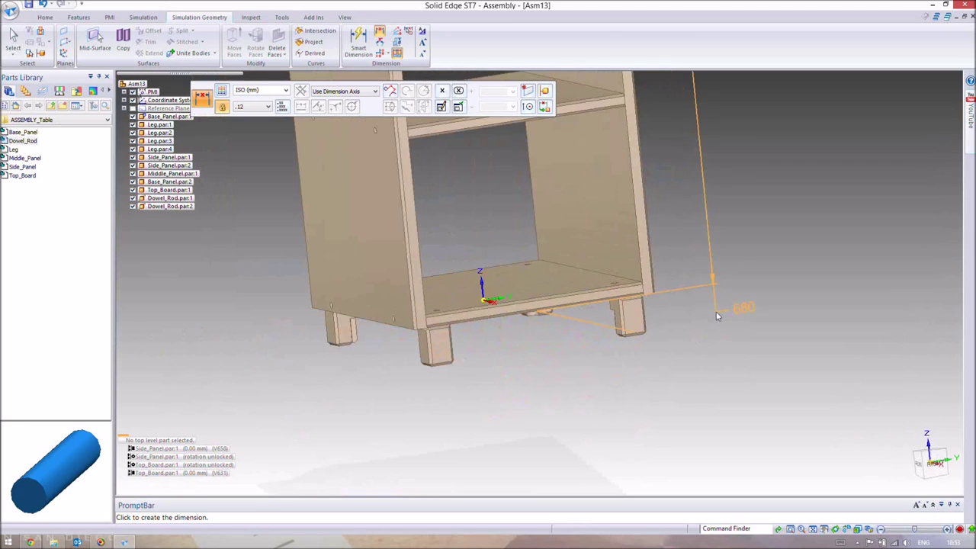
{"action": "left_click", "coordinate": [716, 316]}
{"action": "key", "text": "ctrl+i"}
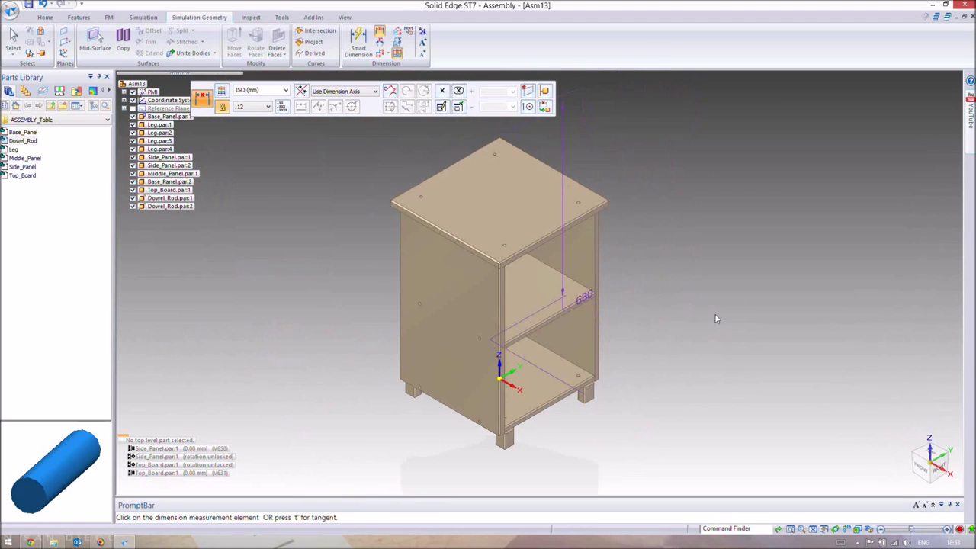
Add a distance dimension for the cabinet's width between the outer front edges of the two side panels, placed below the front
{"action": "scroll", "coordinate": [502, 313], "scroll_direction": "up", "scroll_amount": 2}
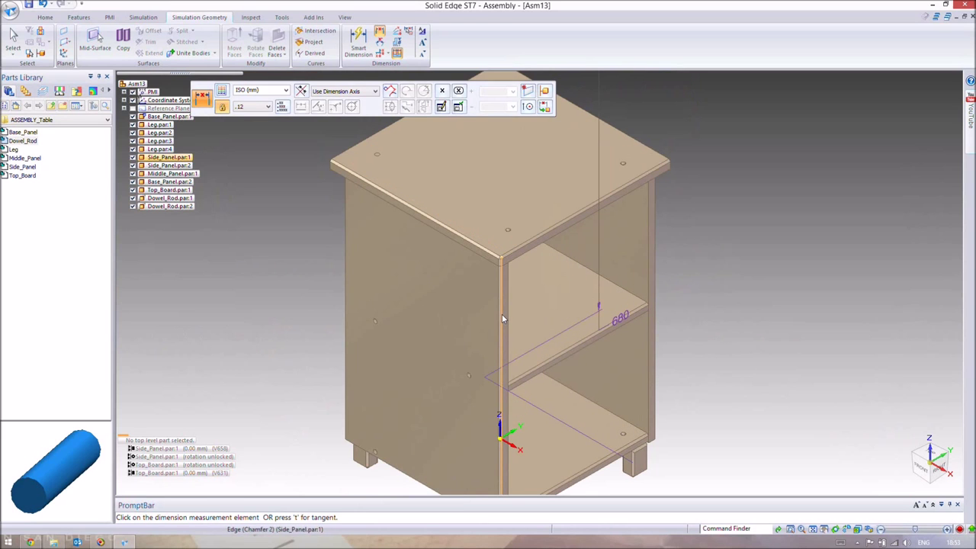
{"action": "left_click", "coordinate": [502, 313]}
{"action": "left_click", "coordinate": [498, 312]}
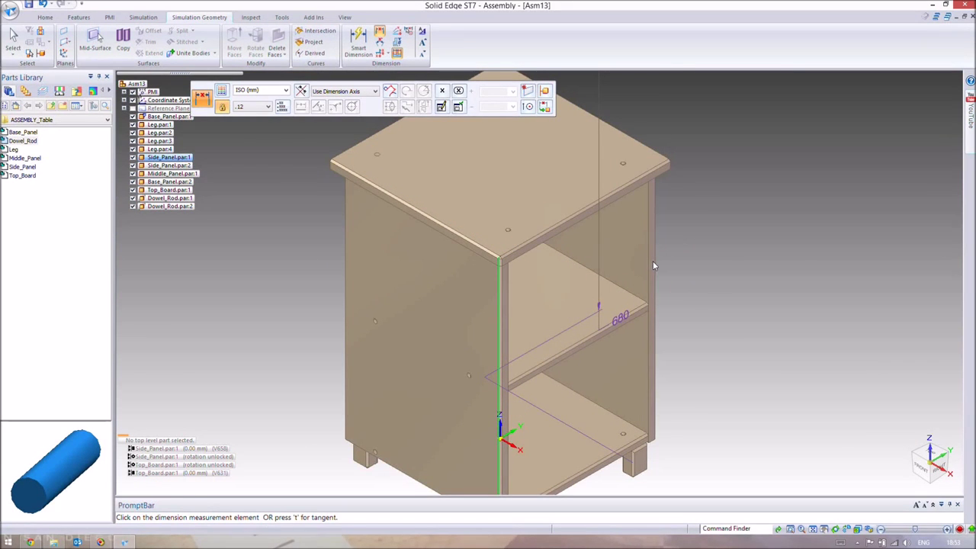
{"action": "middle_click_drag", "start_coordinate": [616, 277], "coordinate": [586, 283]}
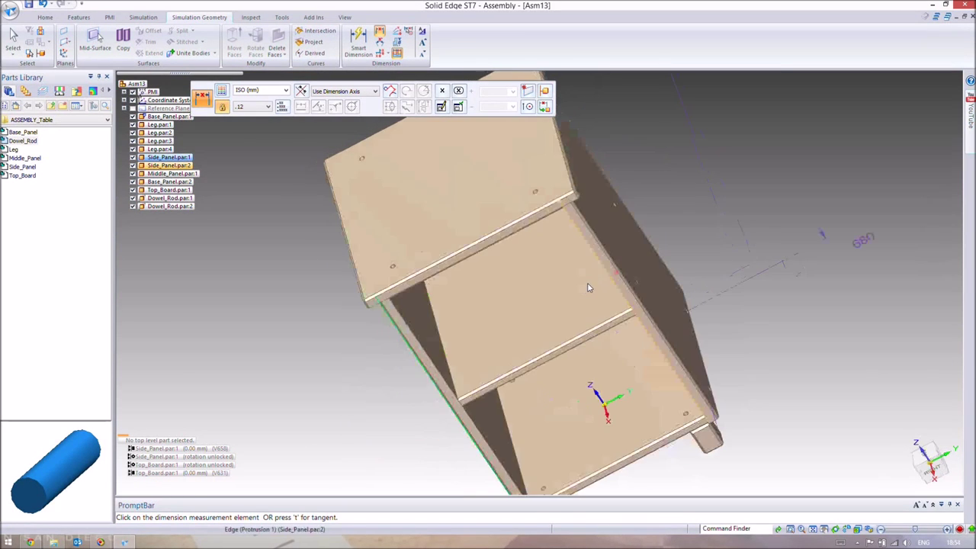
{"action": "left_click", "coordinate": [633, 272]}
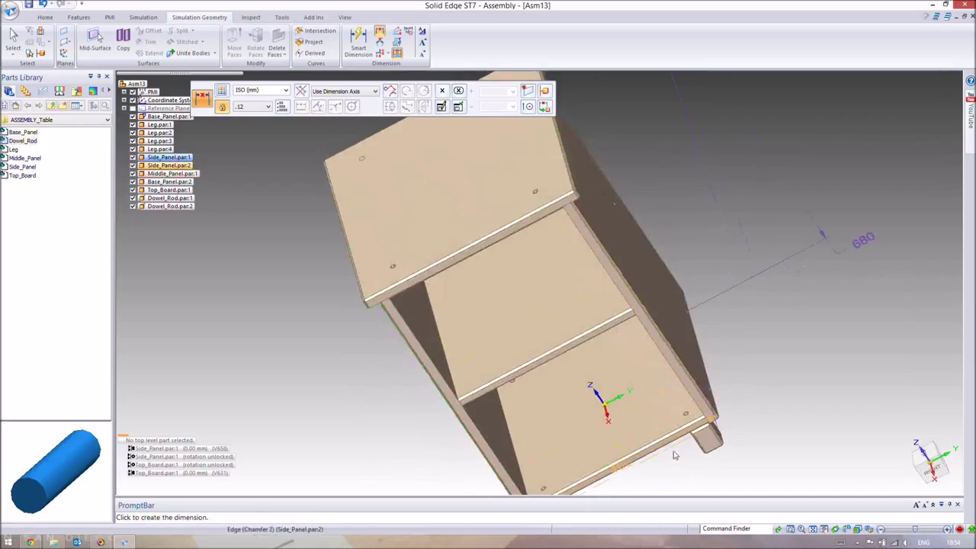
{"action": "left_click", "coordinate": [694, 474]}
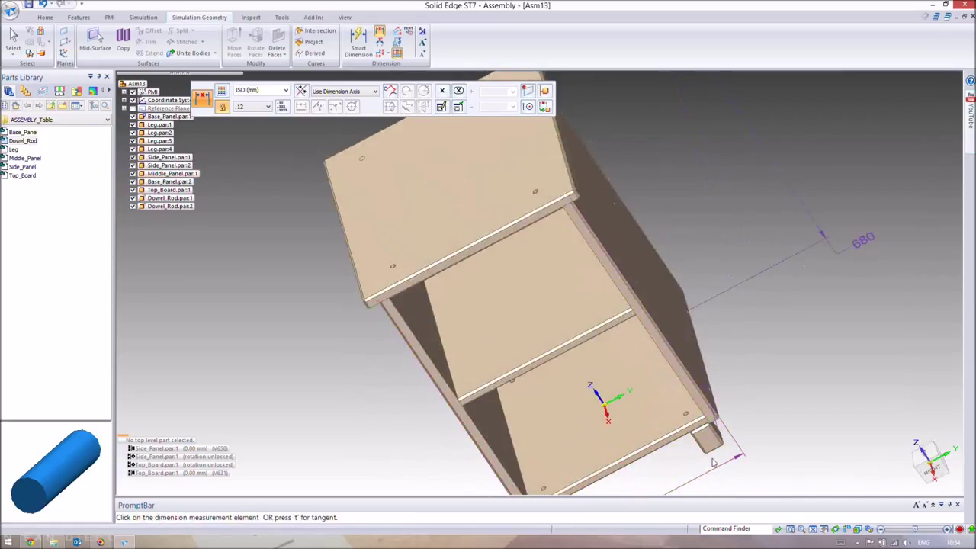
{"action": "key", "text": "ctrl+i"}
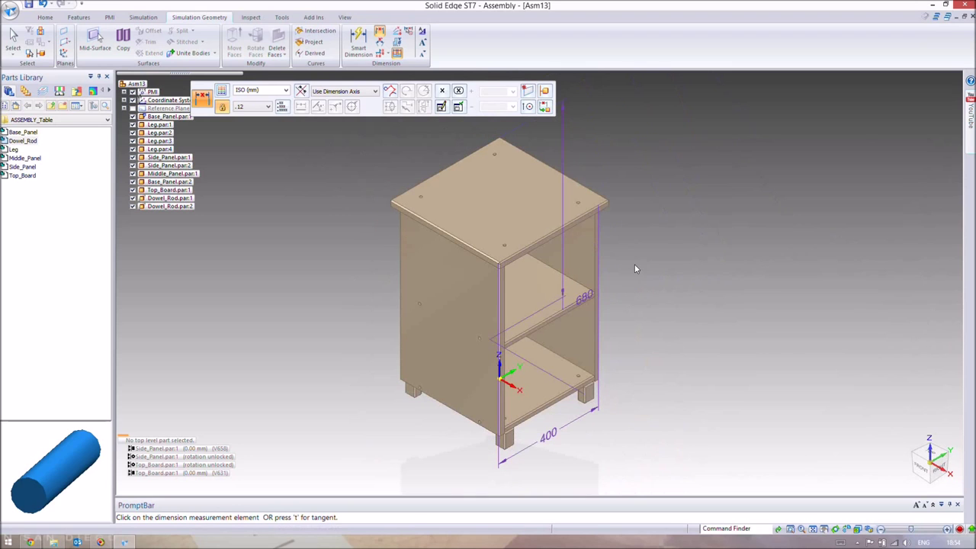
Reposition the overall height dimension outside the cabinet, beside the outer face of the first side panel
{"action": "left_click", "coordinate": [17, 39]}
{"action": "left_click", "coordinate": [584, 298]}
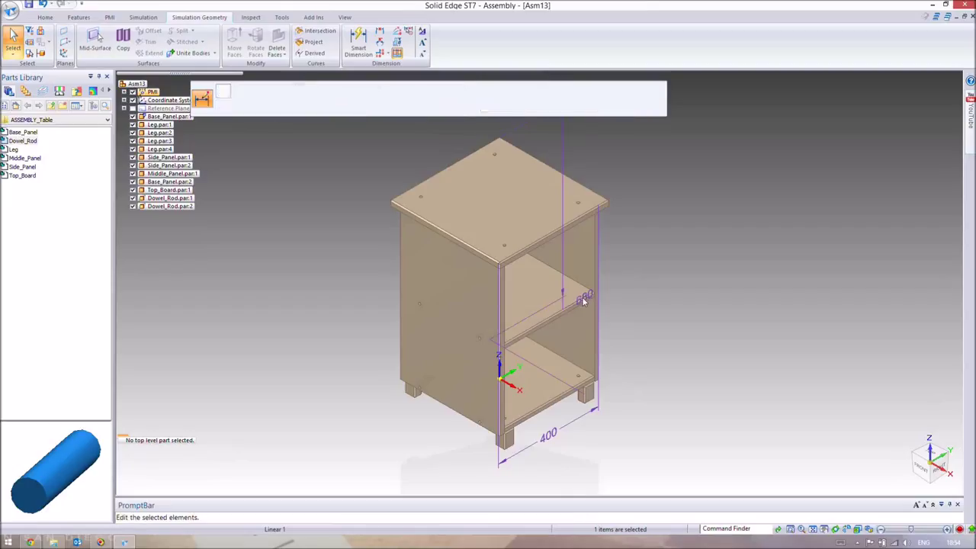
{"action": "left_click_drag", "start_coordinate": [579, 217], "coordinate": [357, 300]}
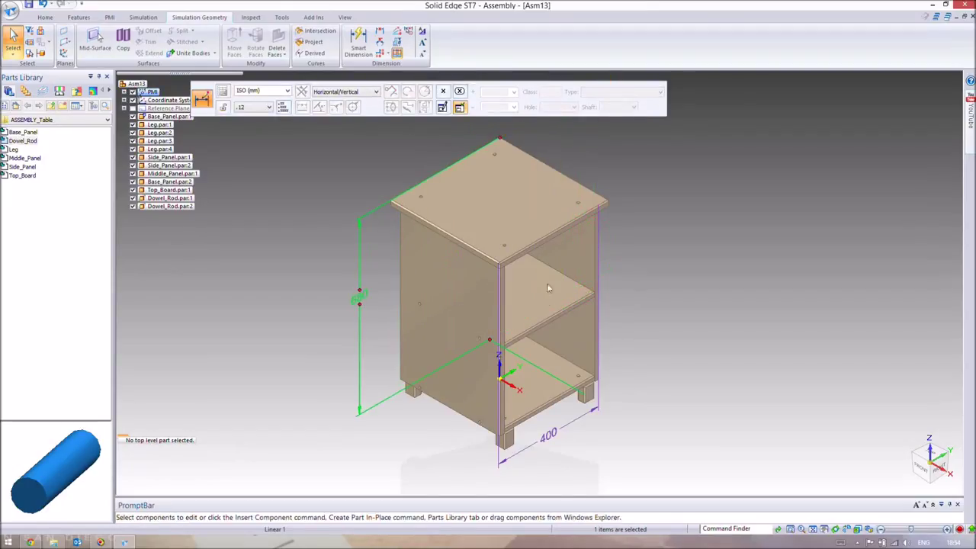
{"action": "left_click", "coordinate": [666, 273]}
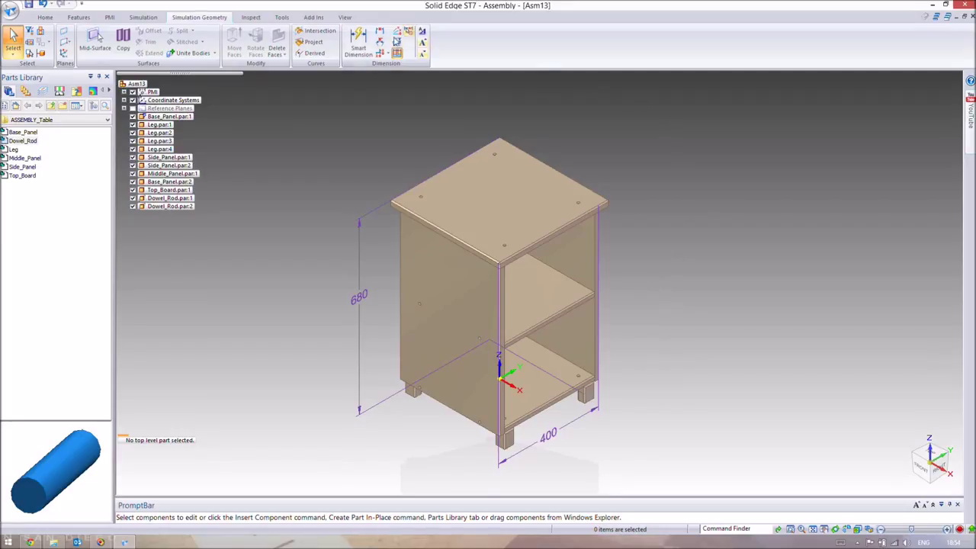
{"action": "left_click", "coordinate": [380, 34]}
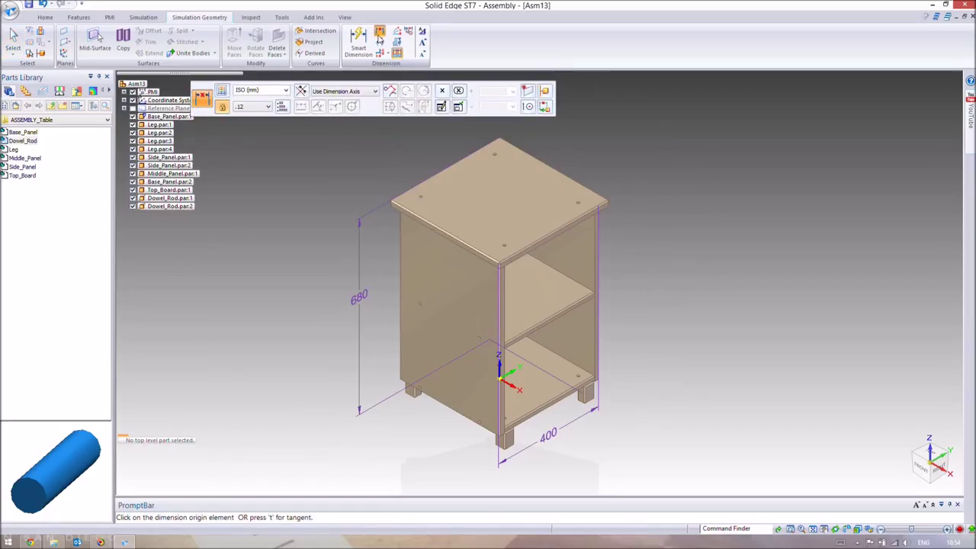
{"action": "left_click", "coordinate": [45, 17]}
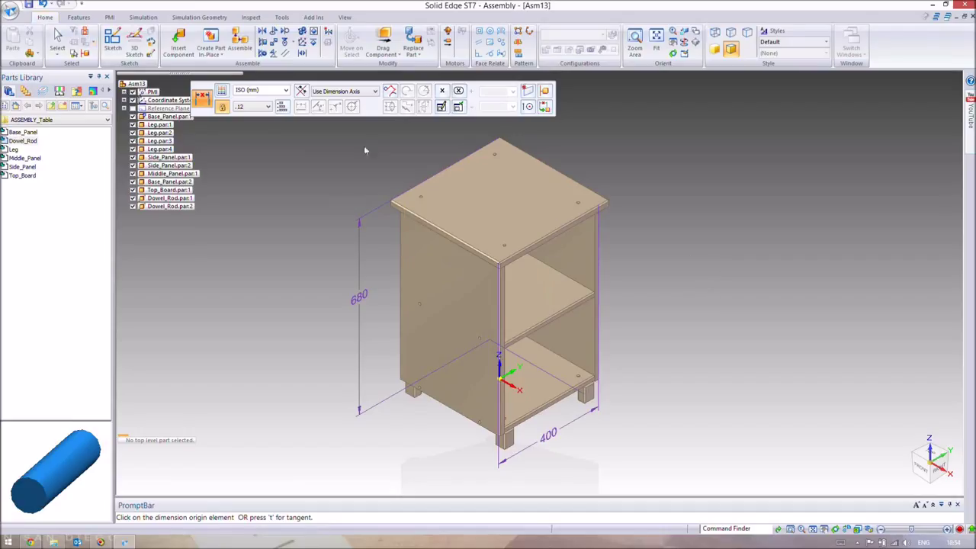
{"action": "left_click", "coordinate": [58, 39]}
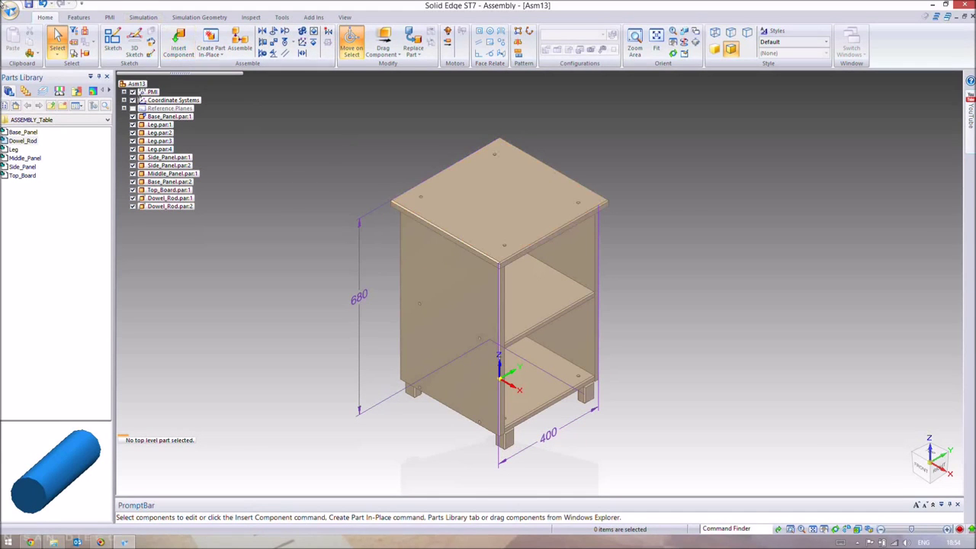
Switch to the image viewer and examine the dimensioned reference drawing and the rendered picture of the cabinet table
{"action": "left_click", "coordinate": [15, 11]}
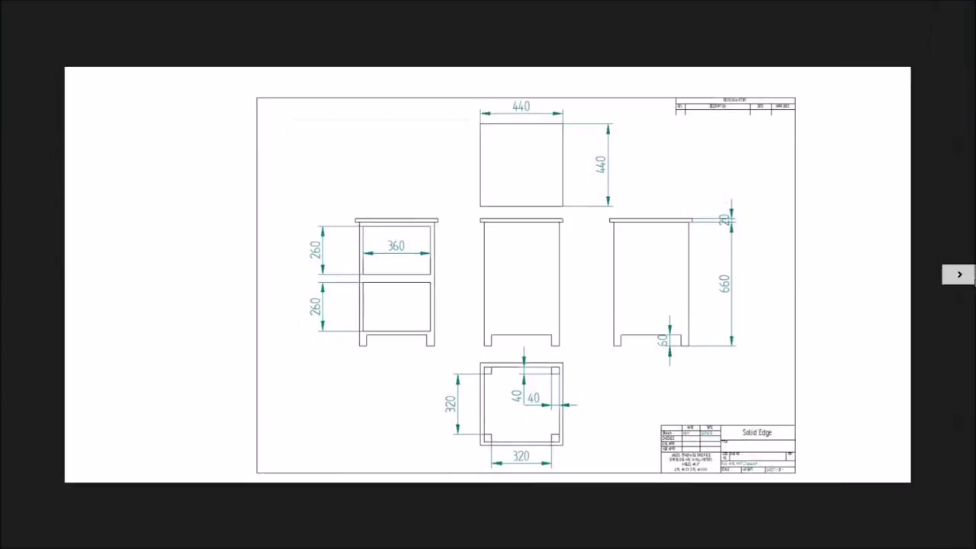
{"action": "left_click", "coordinate": [959, 275]}
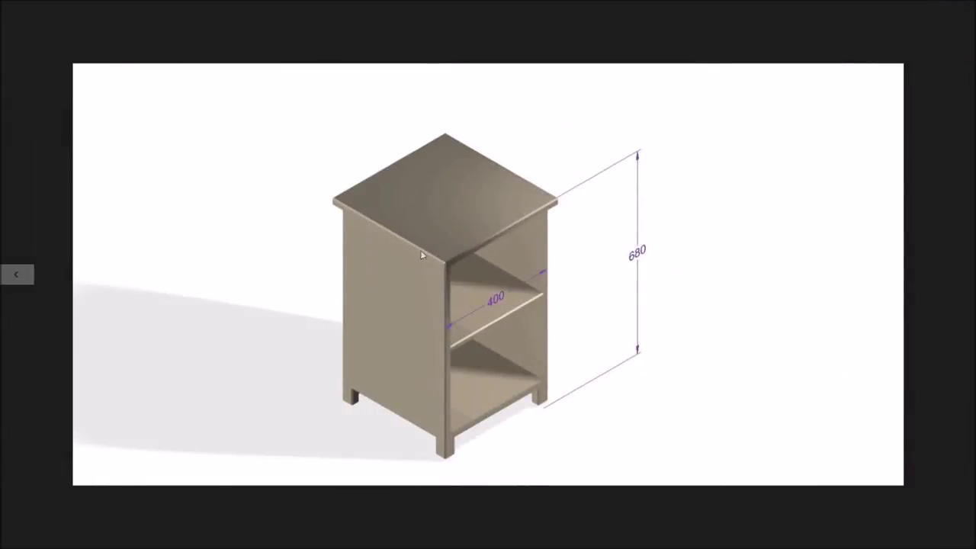
{"action": "left_click", "coordinate": [2, 3]}
{"action": "left_click", "coordinate": [17, 274]}
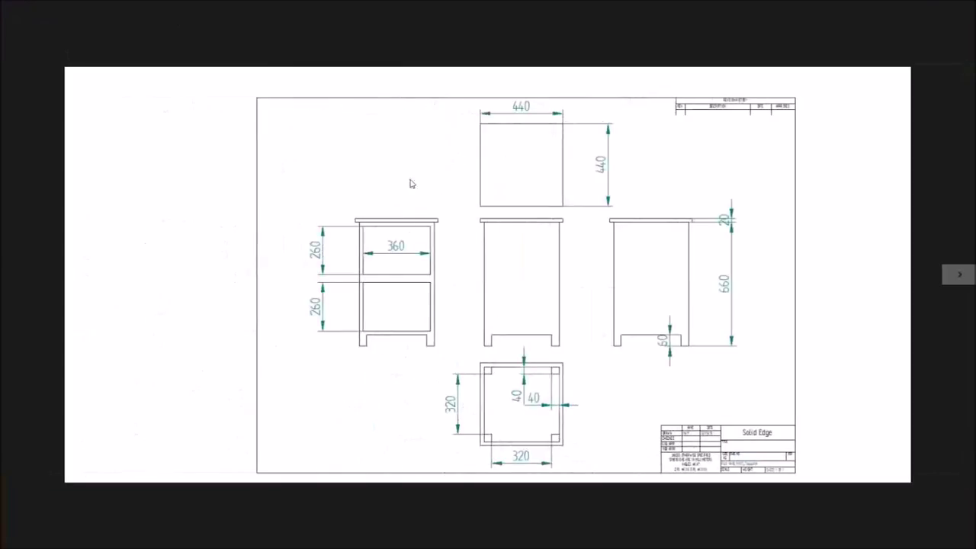